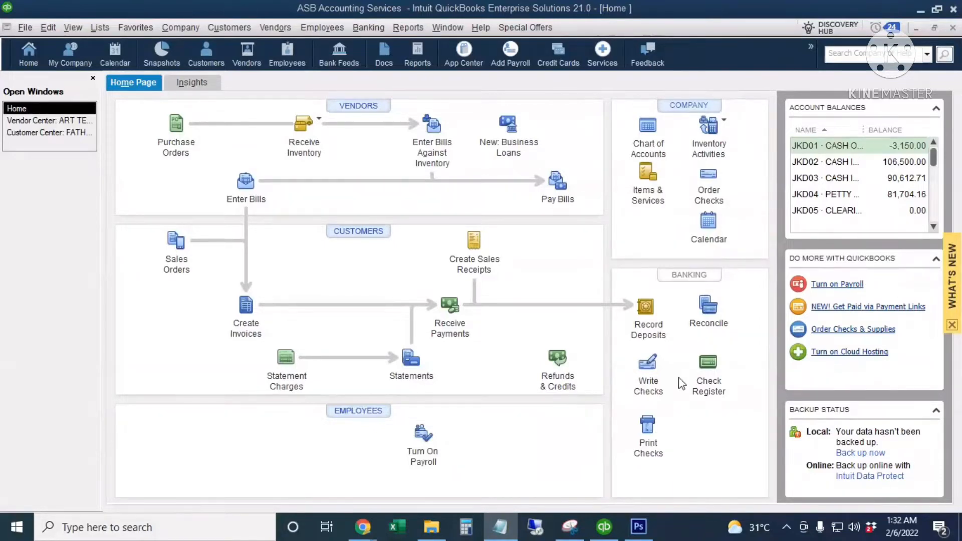
- Start a check from JKD03 Cash in Bank, dated 02/07/2022, payable to the vendor
{"action": "left_click", "coordinate": [653, 372]}
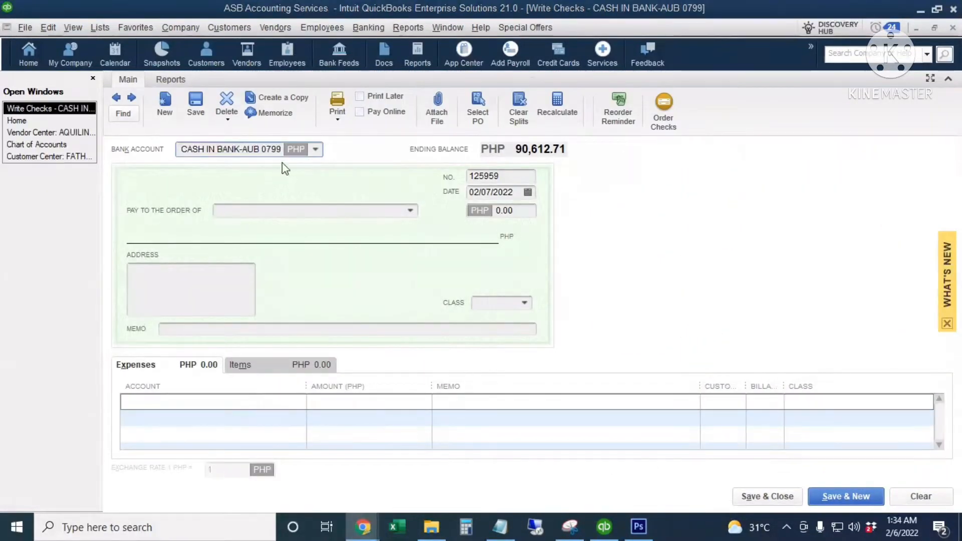
{"action": "left_click", "coordinate": [315, 149]}
{"action": "left_click", "coordinate": [284, 235]}
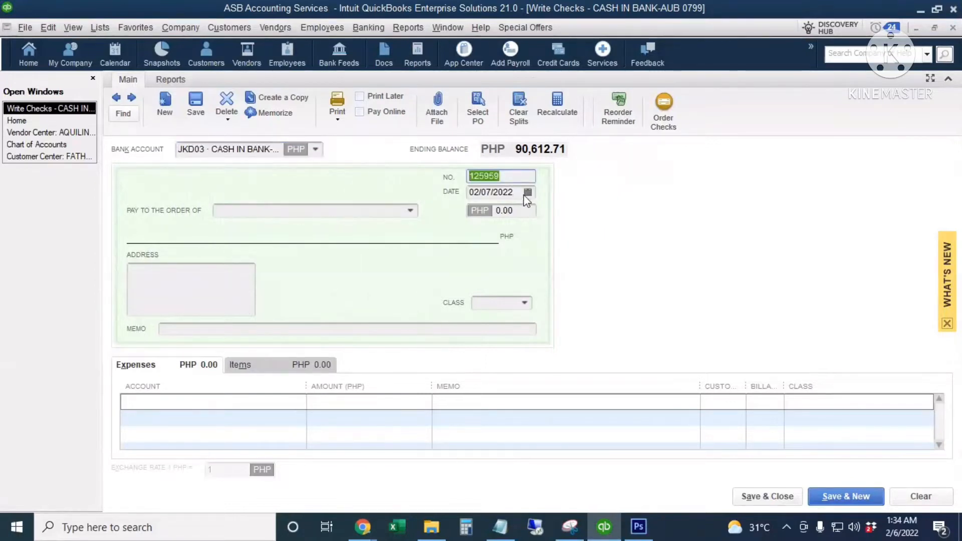
{"action": "left_click", "coordinate": [527, 193]}
{"action": "left_click", "coordinate": [648, 185]}
{"action": "left_click", "coordinate": [317, 209]}
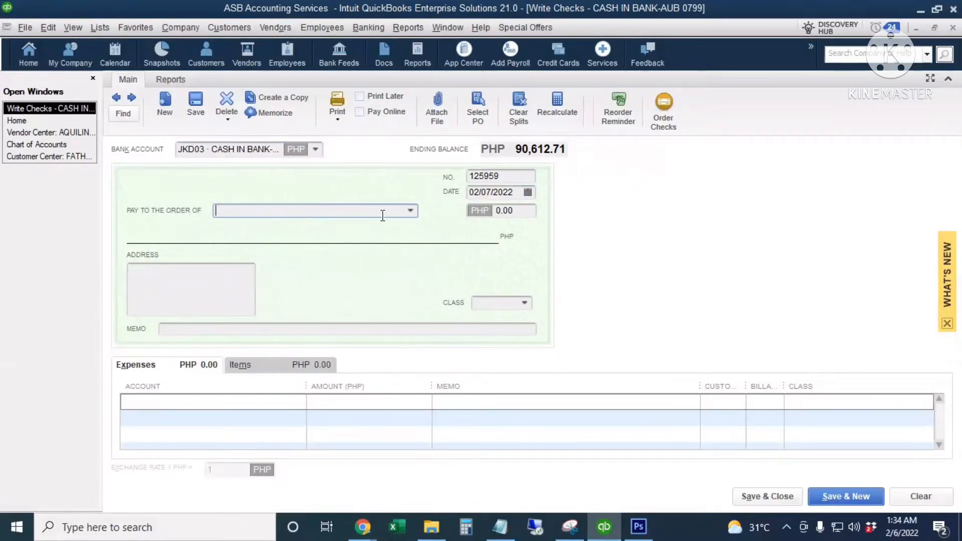
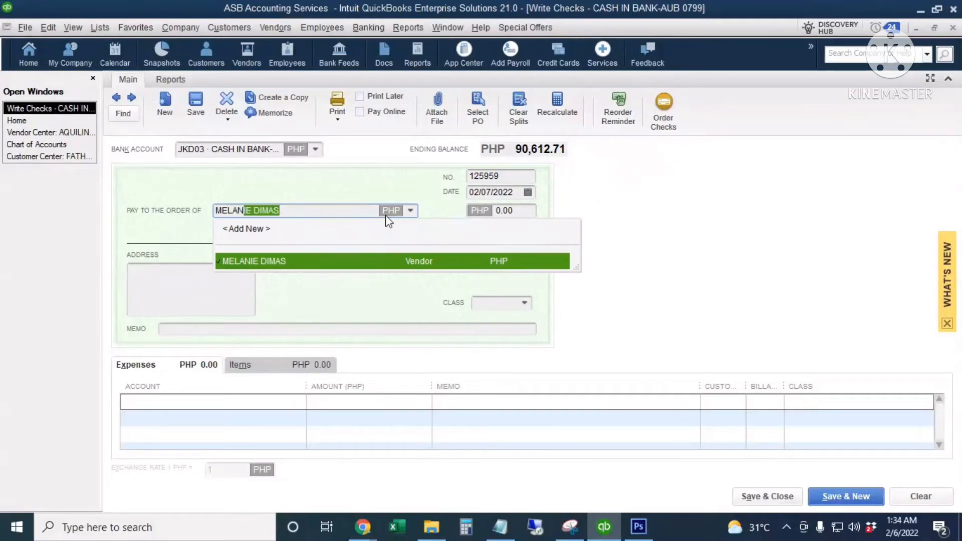
{"action": "key", "text": "Tab"}
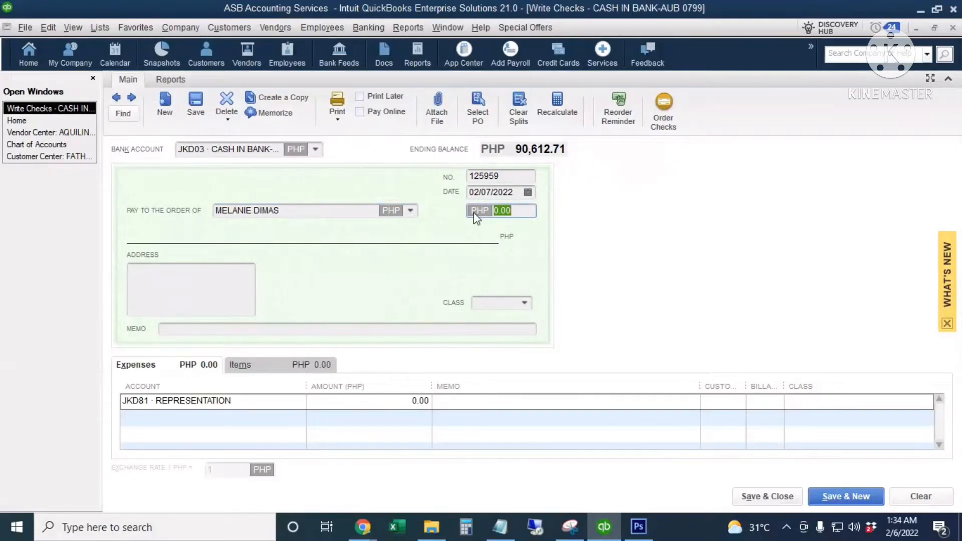
- Enter 10,000.00 with memo OPEN, charge it to JKD08 Advances to Suppliers, and save
{"action": "type", "text": "0"}
{"action": "left_click_drag", "start_coordinate": [500, 210], "coordinate": [489, 209]}
{"action": "type", "text": "0"}
{"action": "left_click", "coordinate": [208, 330]}
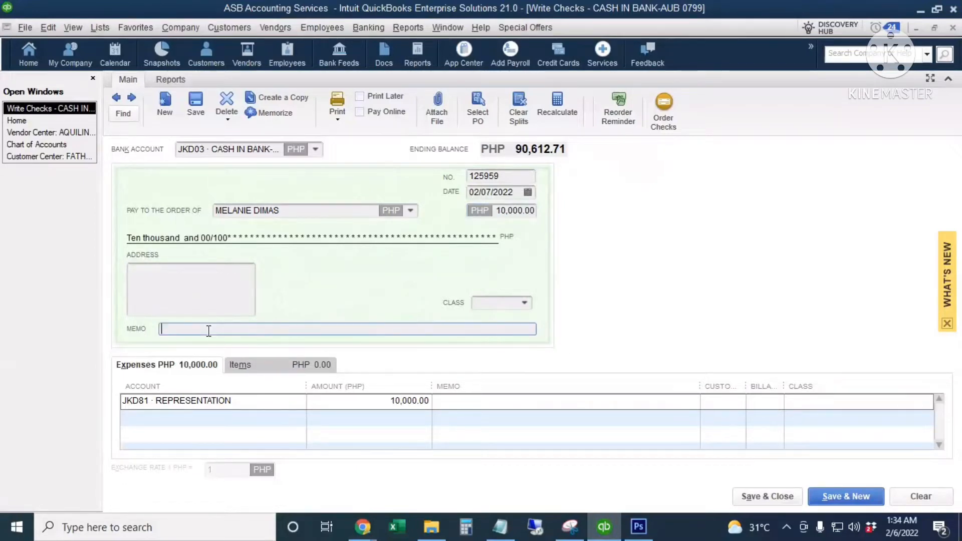
{"action": "type", "text": "OPEN"}
{"action": "left_click", "coordinate": [254, 404]}
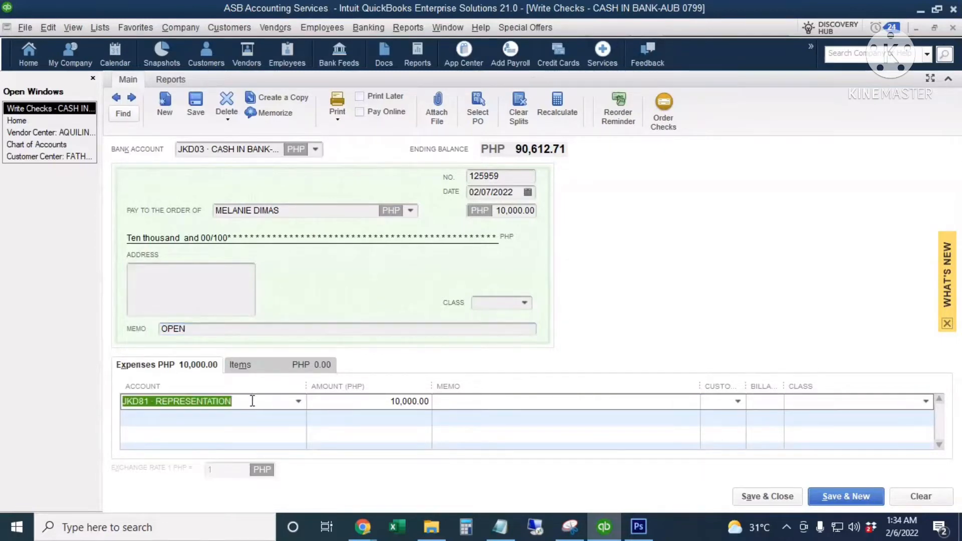
{"action": "type", "text": "ad"}
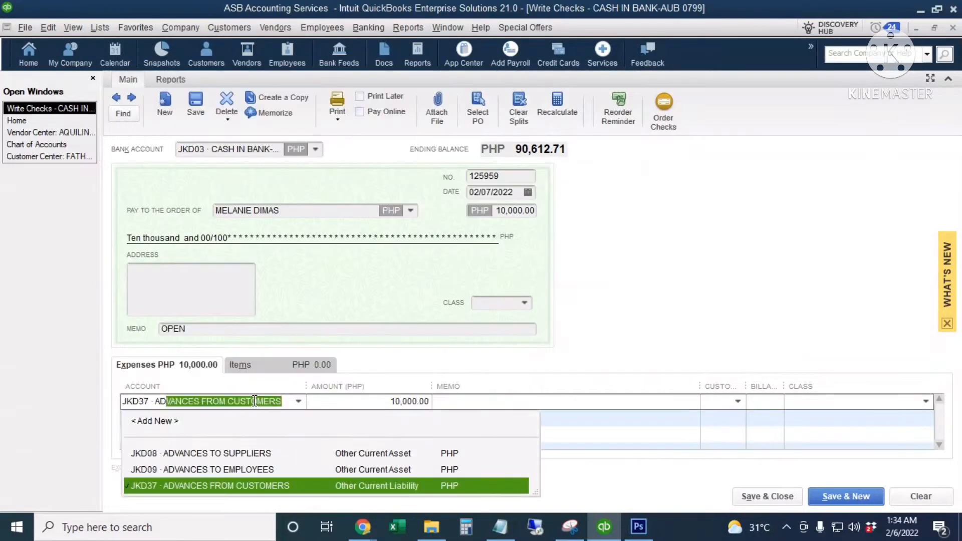
{"action": "left_click", "coordinate": [381, 458]}
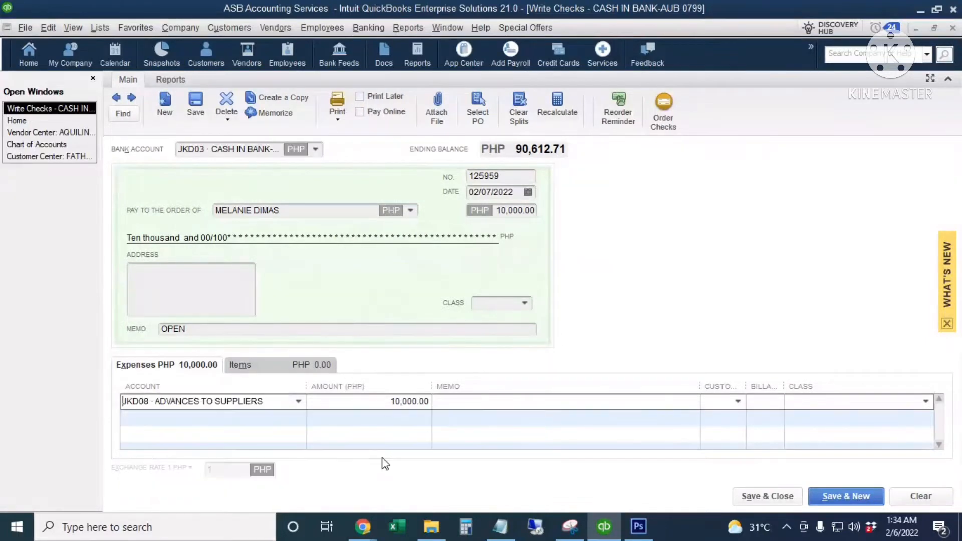
{"action": "left_click", "coordinate": [757, 497]}
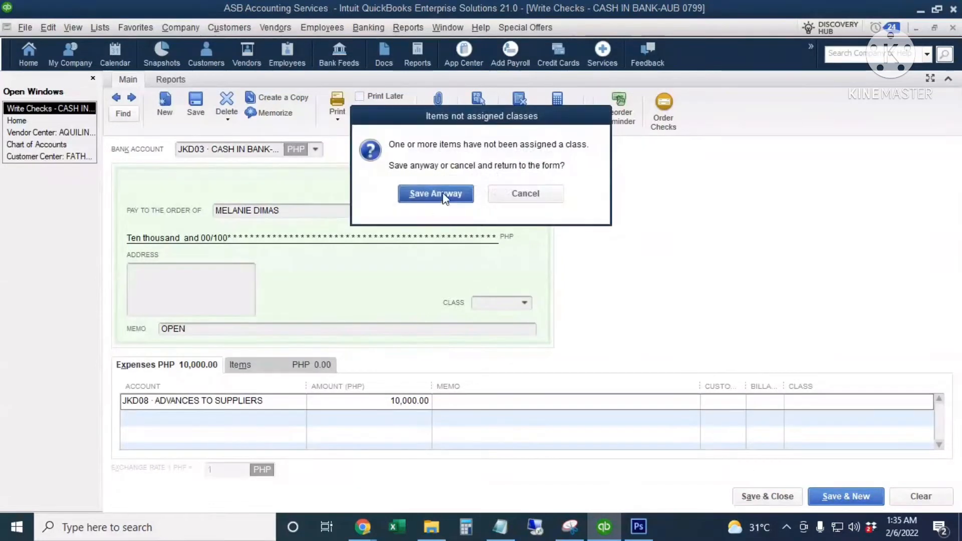
- Save the check despite the class warning and open the JKD08 Advances to Suppliers register
{"action": "left_click", "coordinate": [443, 194]}
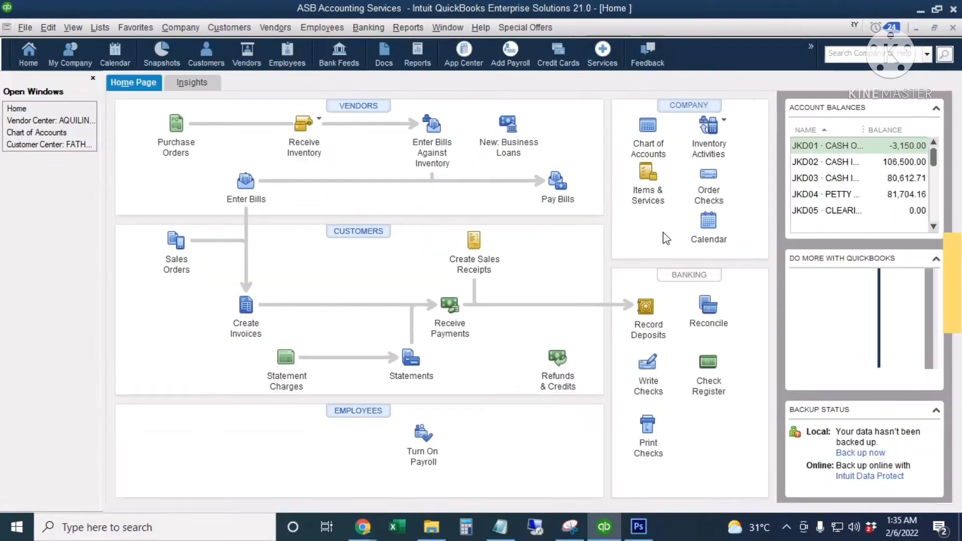
{"action": "left_click", "coordinate": [651, 140]}
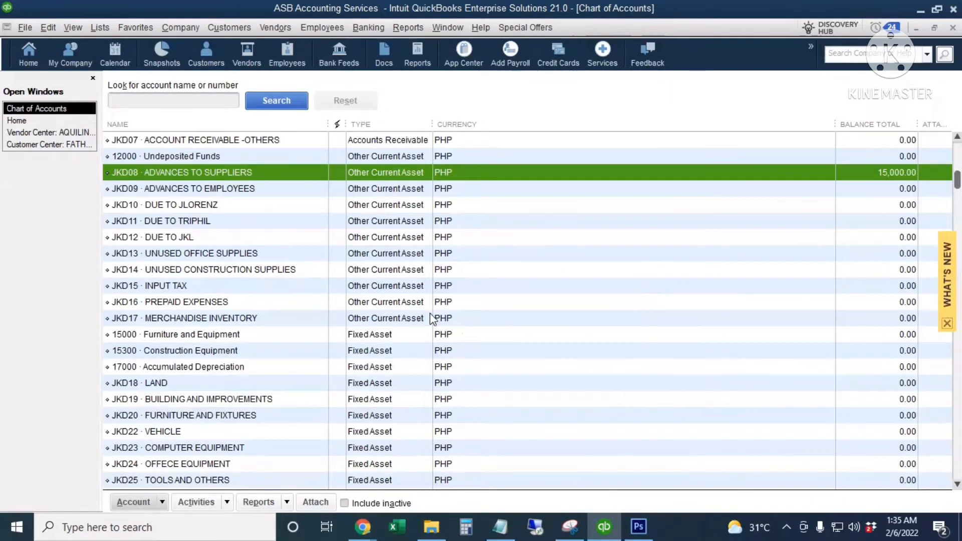
{"action": "scroll", "coordinate": [430, 314], "scroll_direction": "up", "scroll_amount": 1}
{"action": "double_click", "coordinate": [496, 221]}
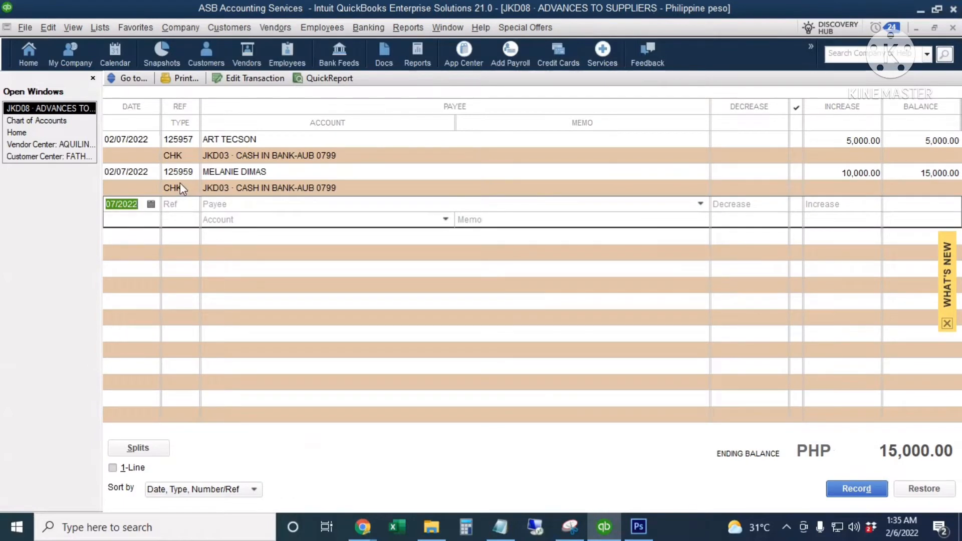
- Review the 10,000.00 and 5,000.00 checks in the register, then return to the Home page
{"action": "left_click", "coordinate": [181, 183]}
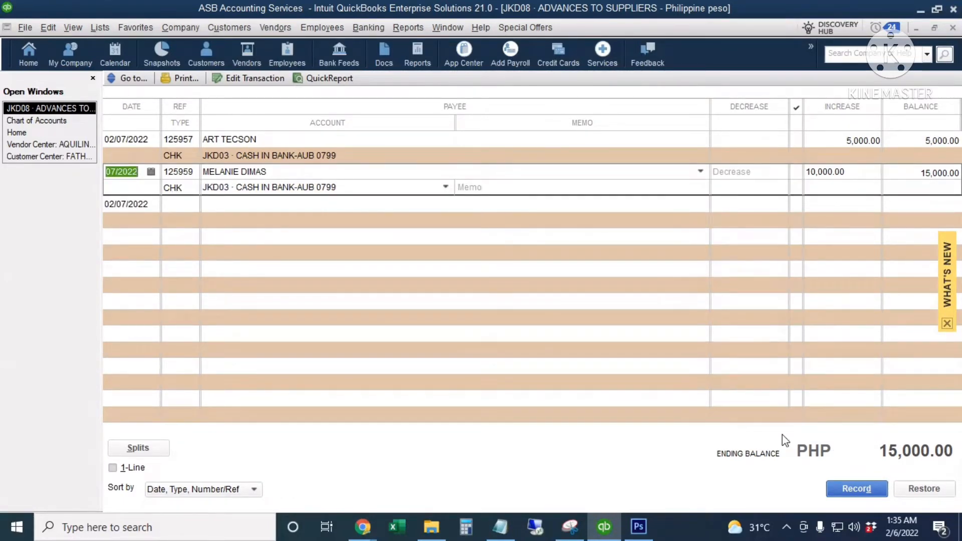
{"action": "left_click", "coordinate": [513, 150]}
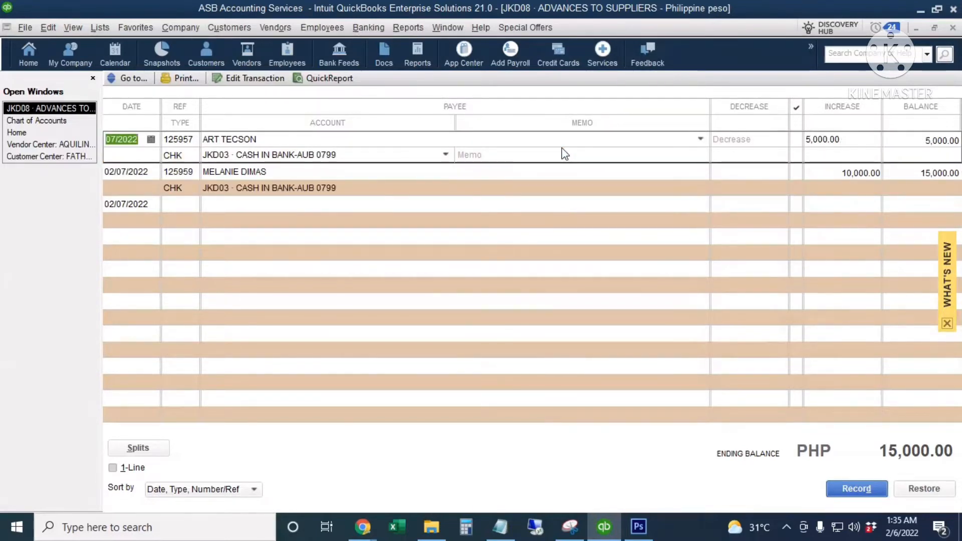
{"action": "key", "text": "Escape"}
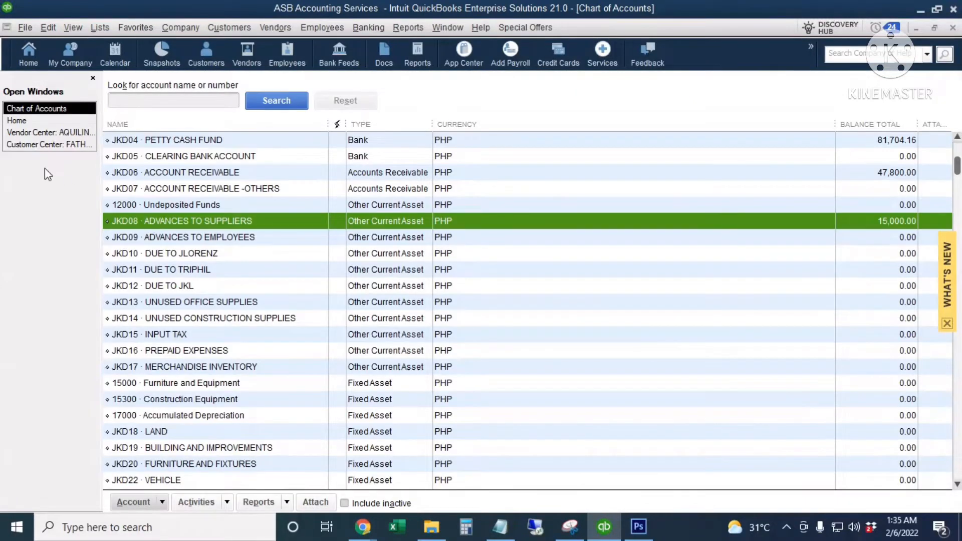
{"action": "left_click", "coordinate": [17, 120]}
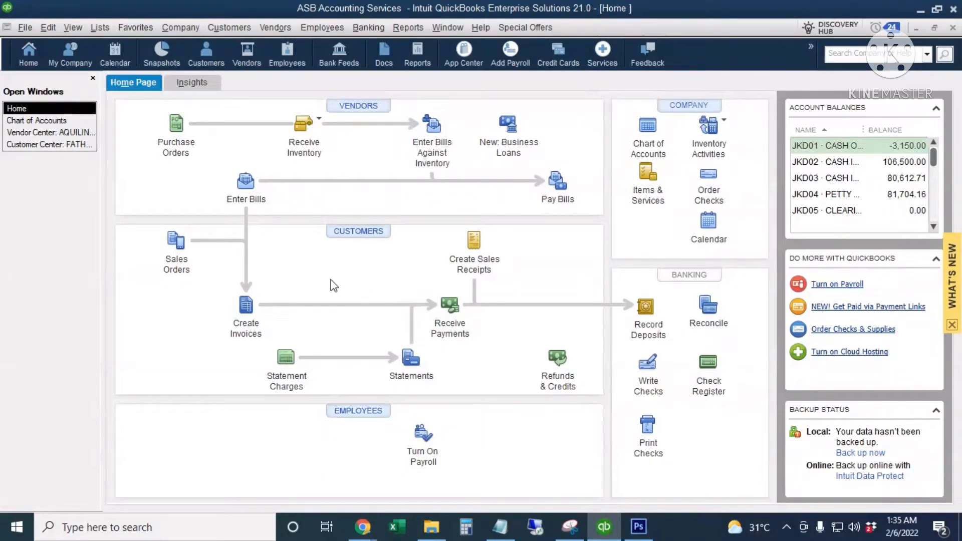
- Start a new bill for the vendor
{"action": "left_click", "coordinate": [245, 183]}
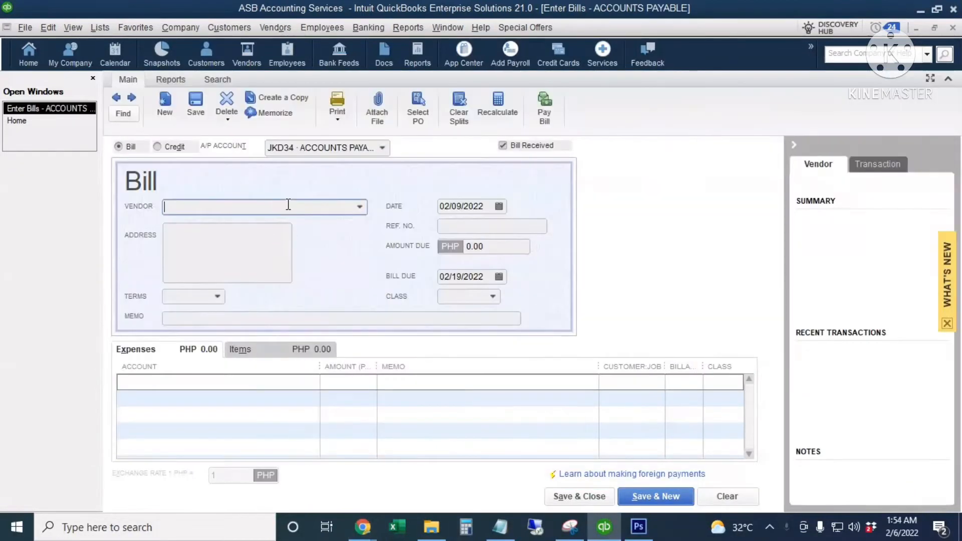
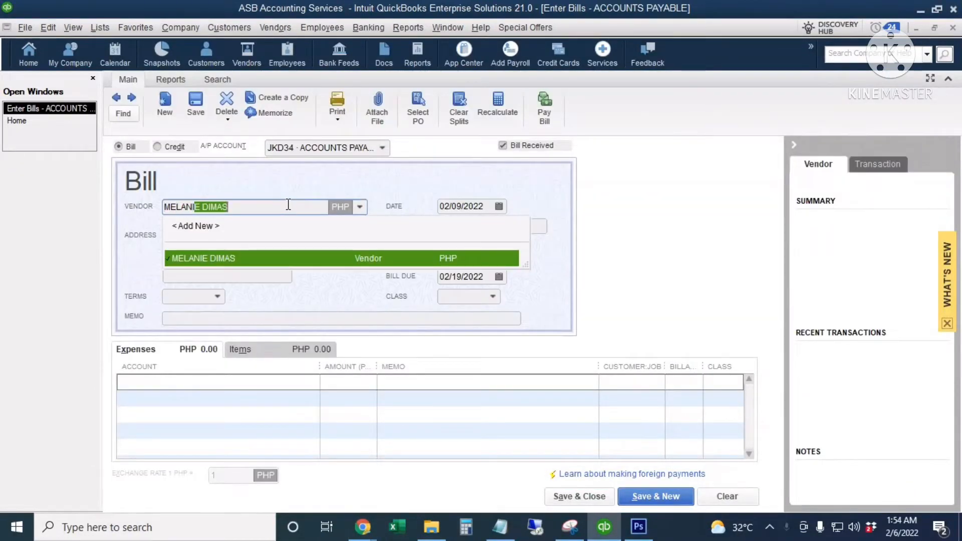
{"action": "key", "text": "Tab"}
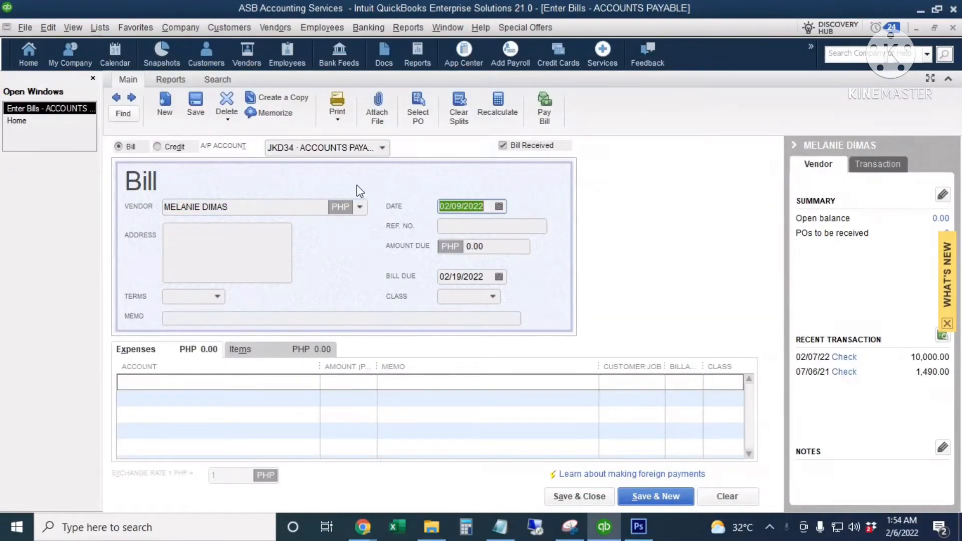
{"action": "left_click", "coordinate": [461, 228]}
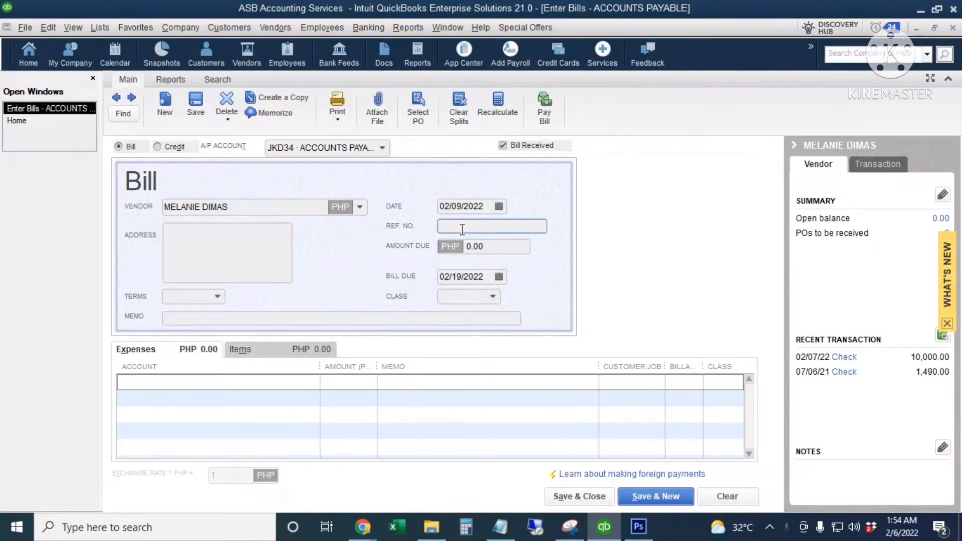
{"action": "left_click", "coordinate": [495, 246]}
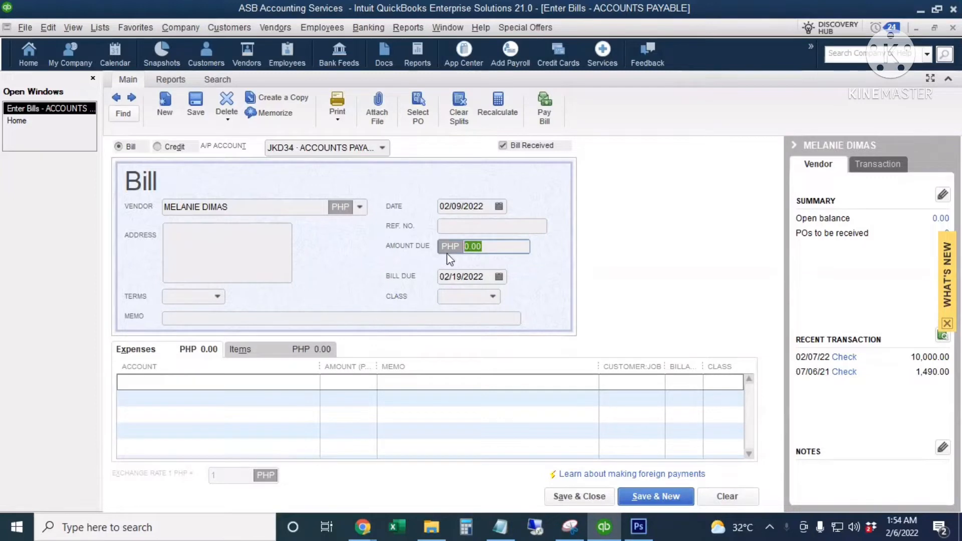
- Add a 15,000.00 expense line charged to JKD81 Representation
{"action": "left_click", "coordinate": [150, 383]}
{"action": "type", "text": "JKD81 REPRESENTATION"}
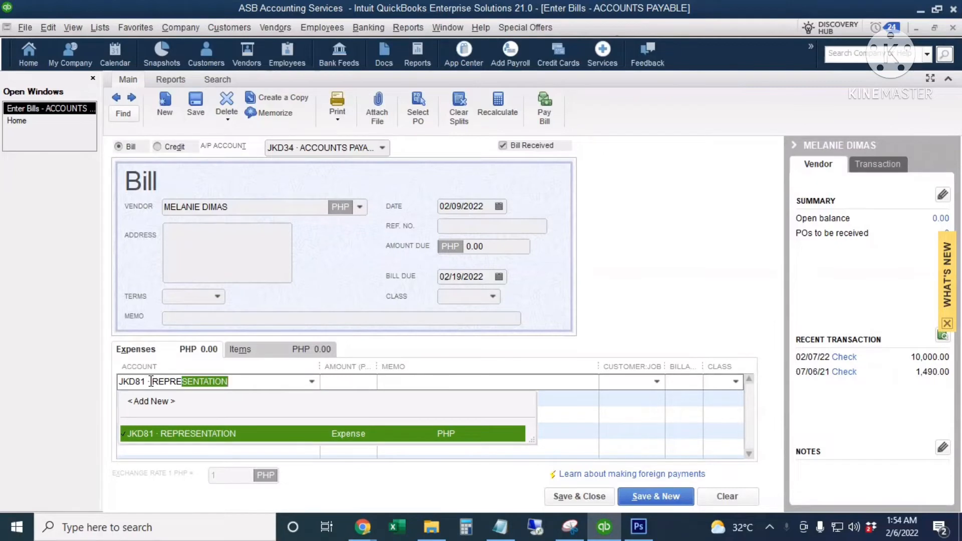
{"action": "key", "text": "Tab"}
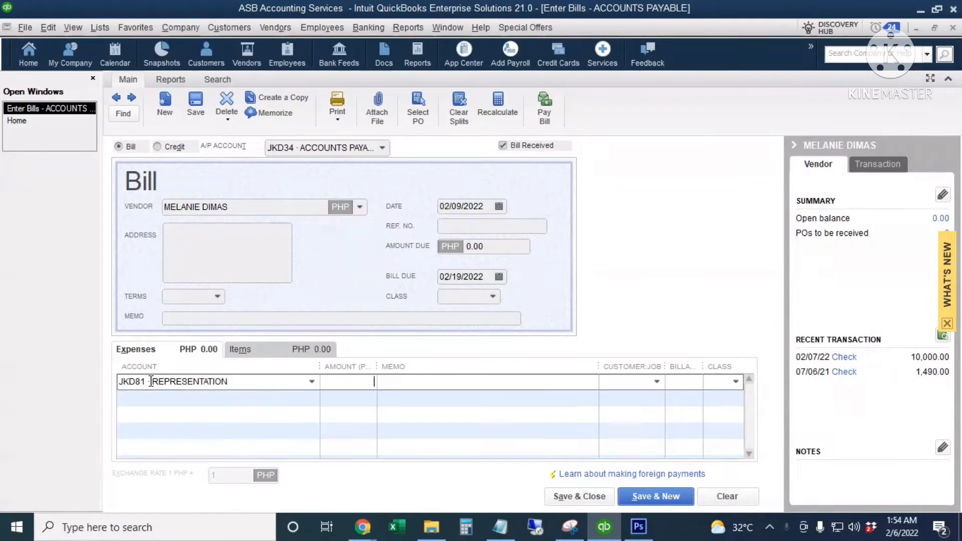
{"action": "type", "text": "15,0"}
{"action": "type", "text": "000"}
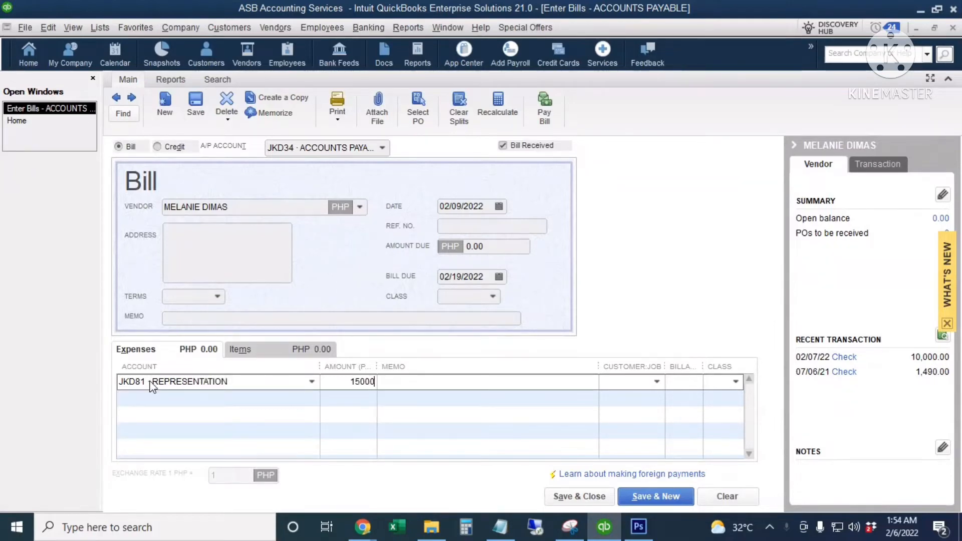
{"action": "key", "text": "Tab"}
- Add a -10,000.00 expense line charged to JKD08 Advances to Suppliers
{"action": "left_click", "coordinate": [179, 394]}
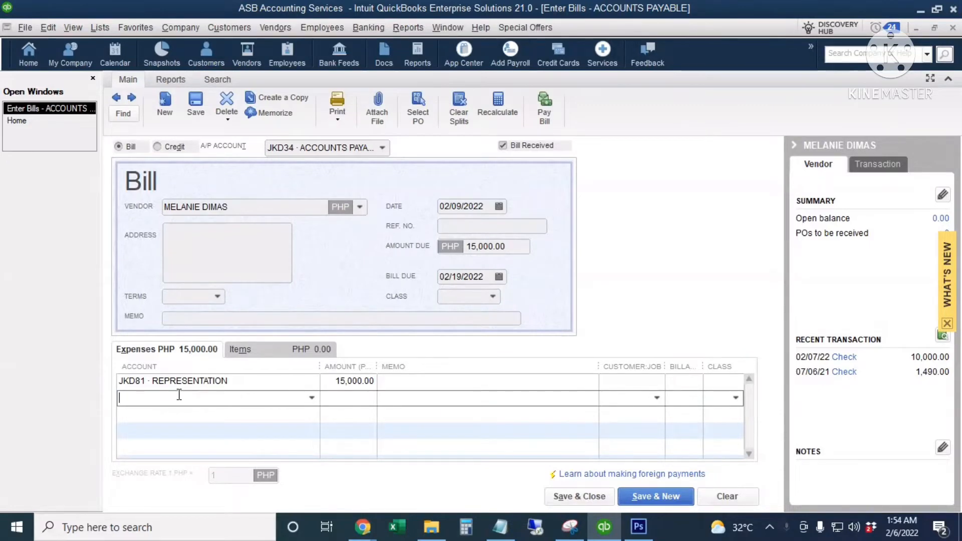
{"action": "type", "text": "advan"}
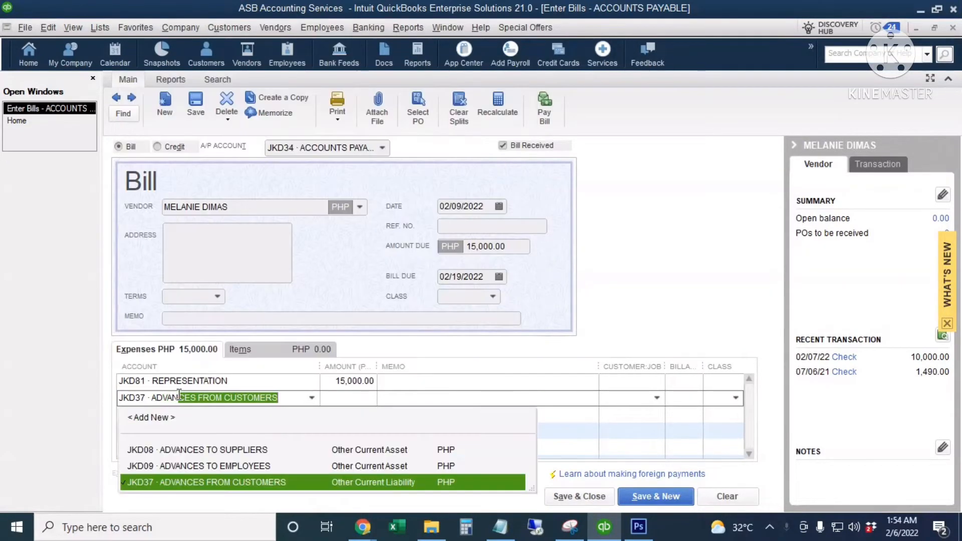
{"action": "left_click", "coordinate": [262, 450]}
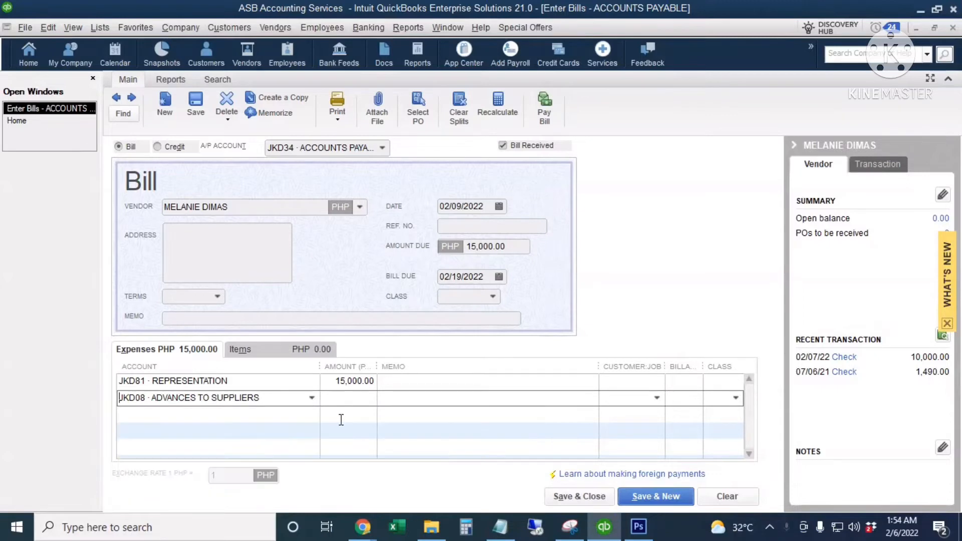
{"action": "left_click", "coordinate": [353, 400]}
{"action": "type", "text": "-10000"}
{"action": "key", "text": "Tab"}
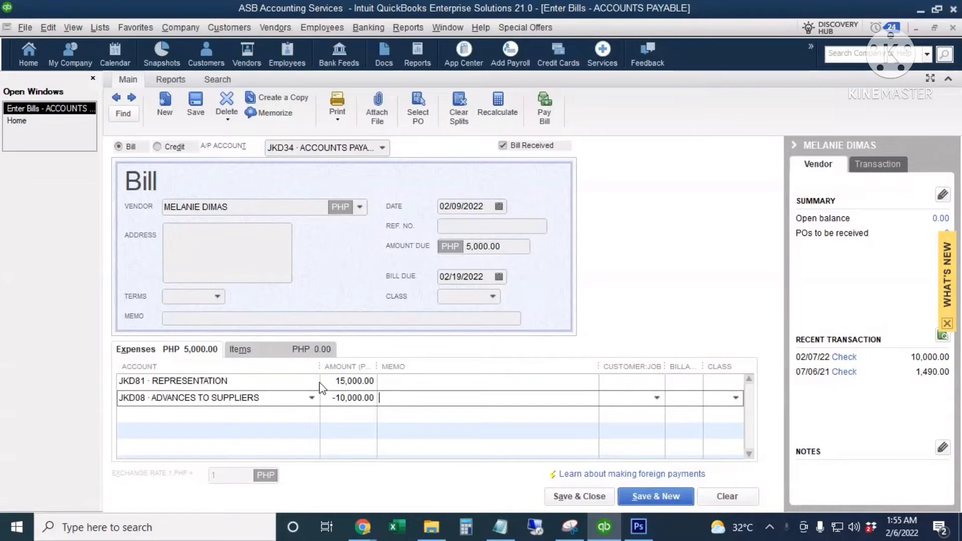
- Check the line amounts and the 5,000.00 amount due, then save the bill
{"action": "left_click_drag", "start_coordinate": [335, 381], "coordinate": [382, 397]}
{"action": "left_click", "coordinate": [323, 401]}
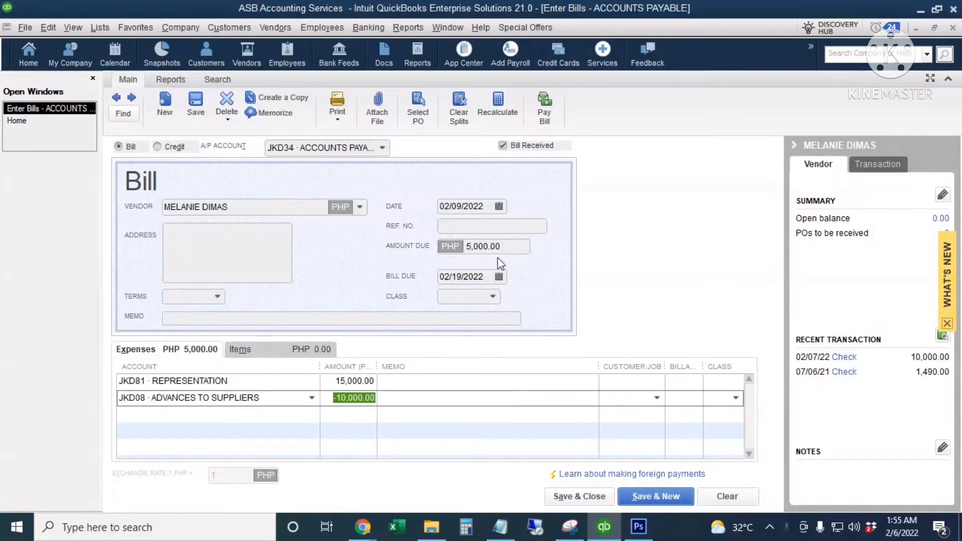
{"action": "left_click_drag", "start_coordinate": [508, 246], "coordinate": [447, 255]}
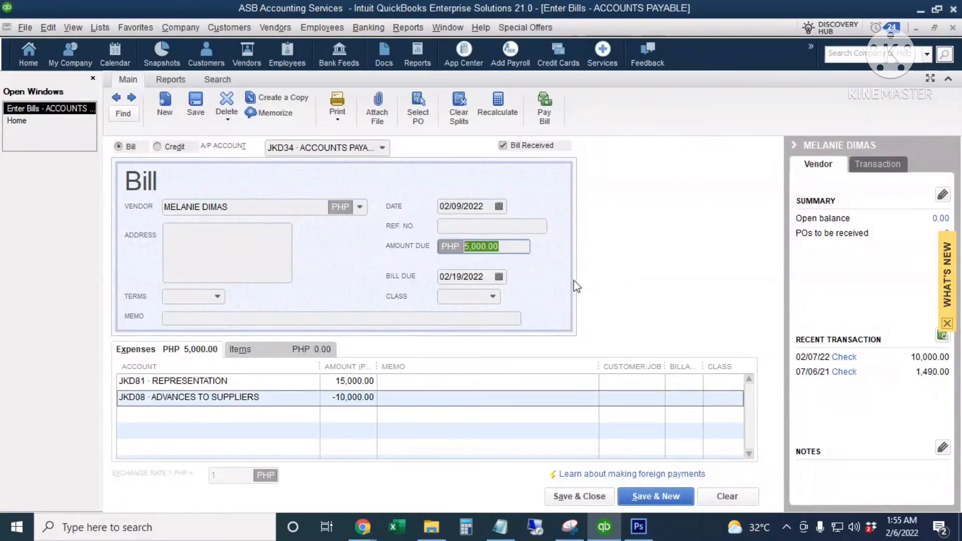
{"action": "left_click", "coordinate": [510, 248]}
{"action": "left_click", "coordinate": [196, 106]}
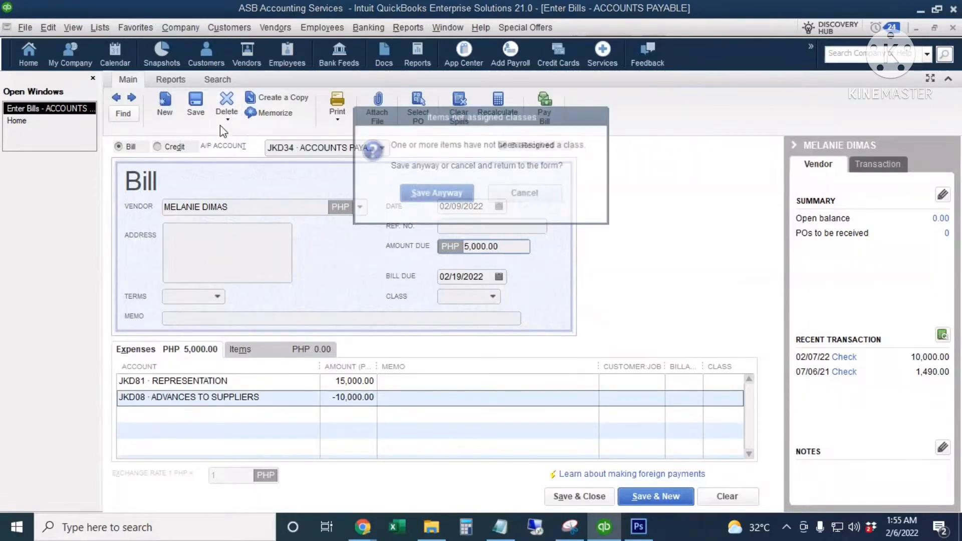
- Save the bill without classes and open its Transaction Journal with Ctrl+Y
{"action": "left_click", "coordinate": [436, 194]}
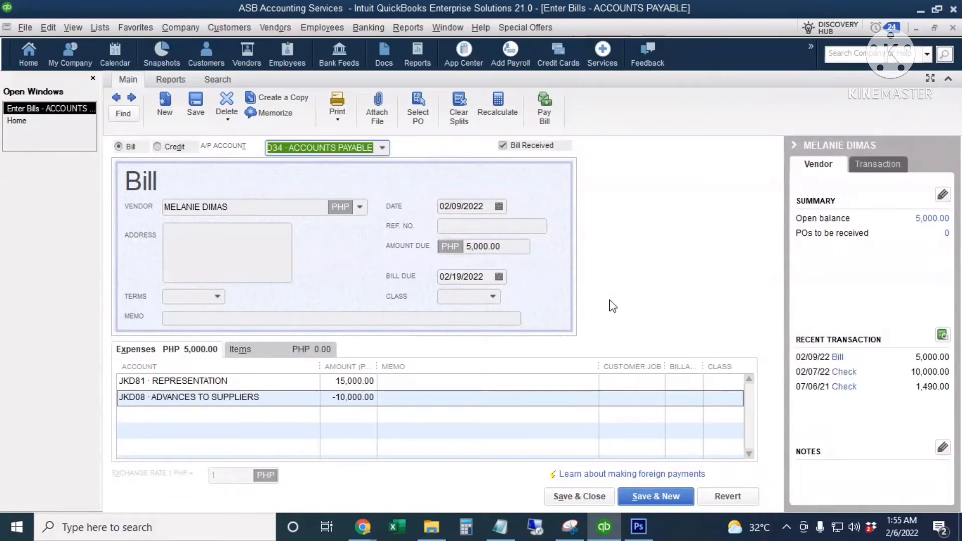
{"action": "left_click", "coordinate": [175, 82]}
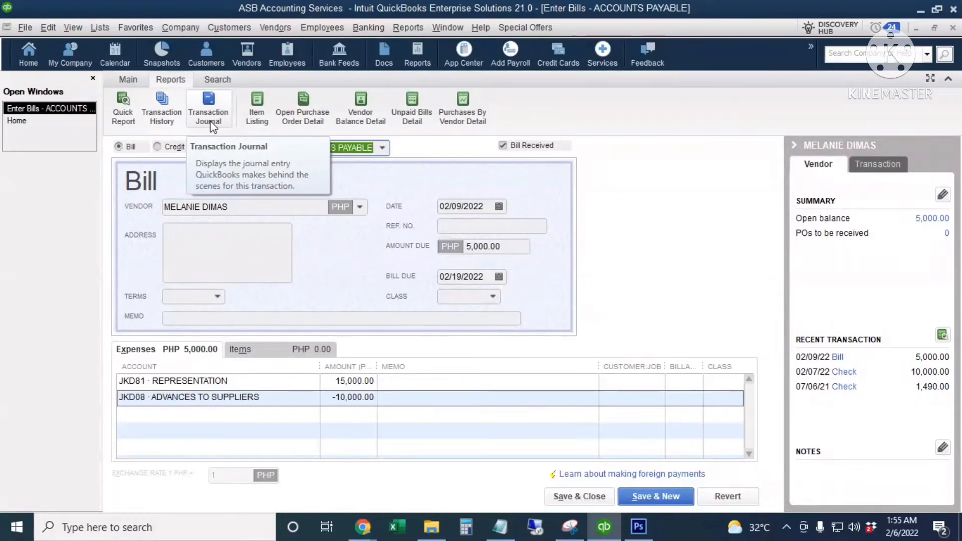
{"action": "key", "text": "ctrl+y"}
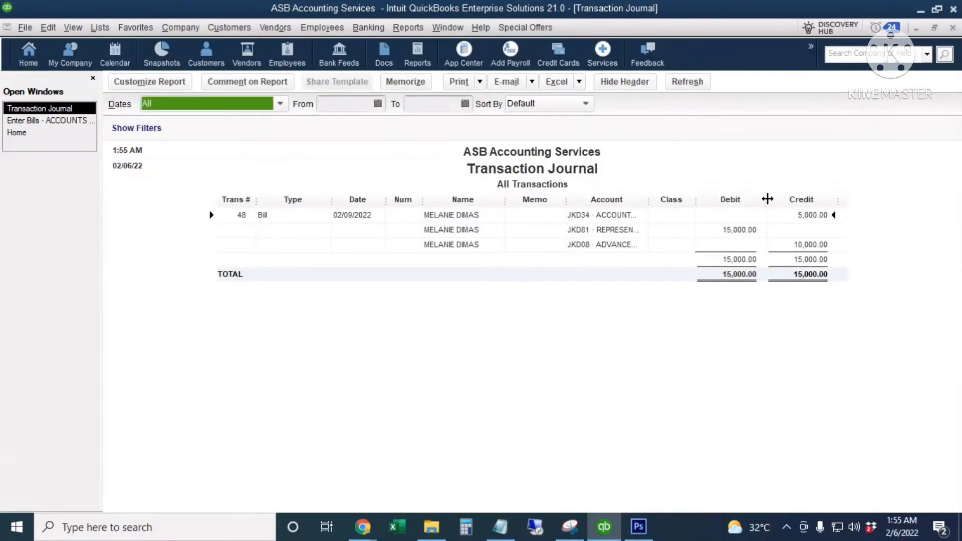
- Widen the journal's Account column, review the Representation and Advances lines, then close it
{"action": "left_click_drag", "start_coordinate": [764, 198], "coordinate": [780, 198]}
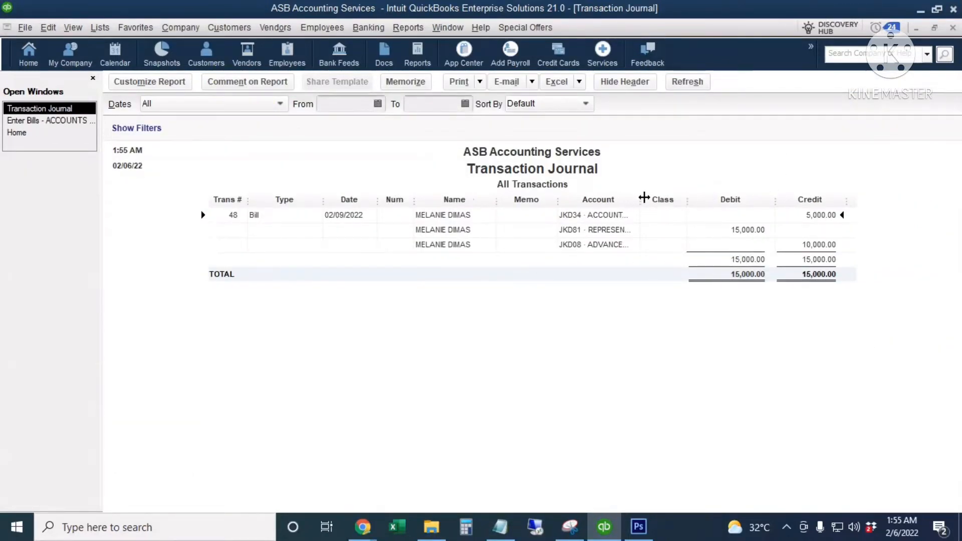
{"action": "left_click_drag", "start_coordinate": [644, 198], "coordinate": [692, 197]}
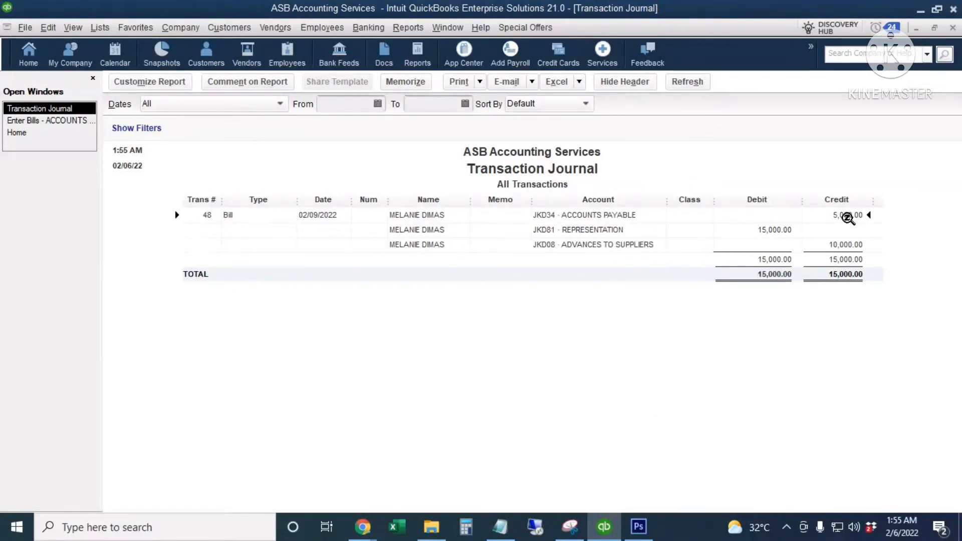
{"action": "left_click", "coordinate": [770, 230]}
{"action": "left_click", "coordinate": [846, 244]}
{"action": "key", "text": "Escape"}
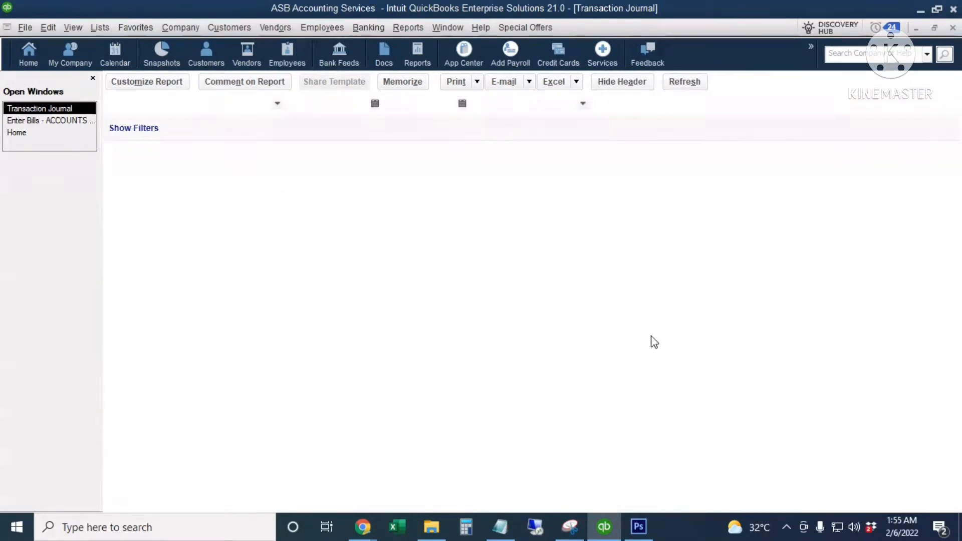
- Close the bill and select JKD08 · ADVANCES TO SUPPLIERS in the Chart of Accounts
{"action": "left_click", "coordinate": [579, 495]}
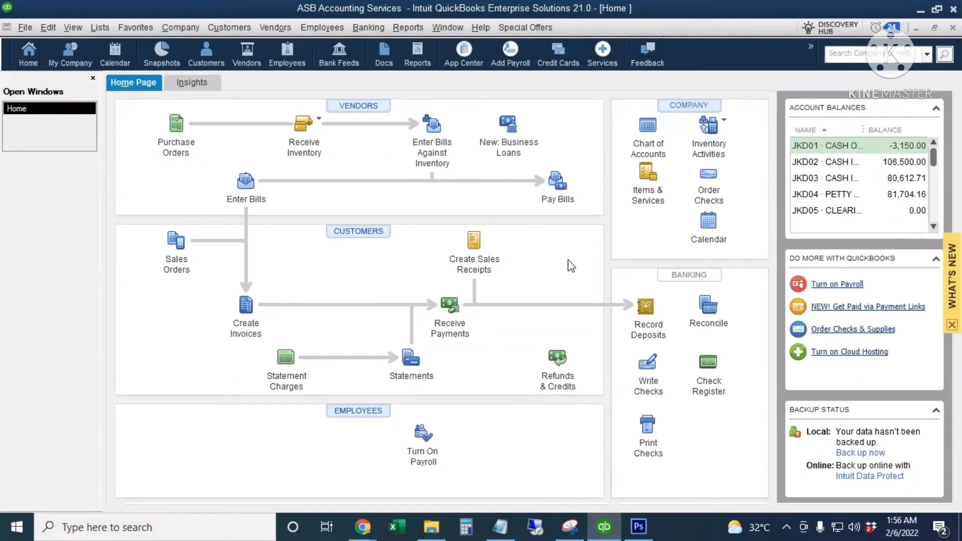
{"action": "left_click", "coordinate": [648, 132]}
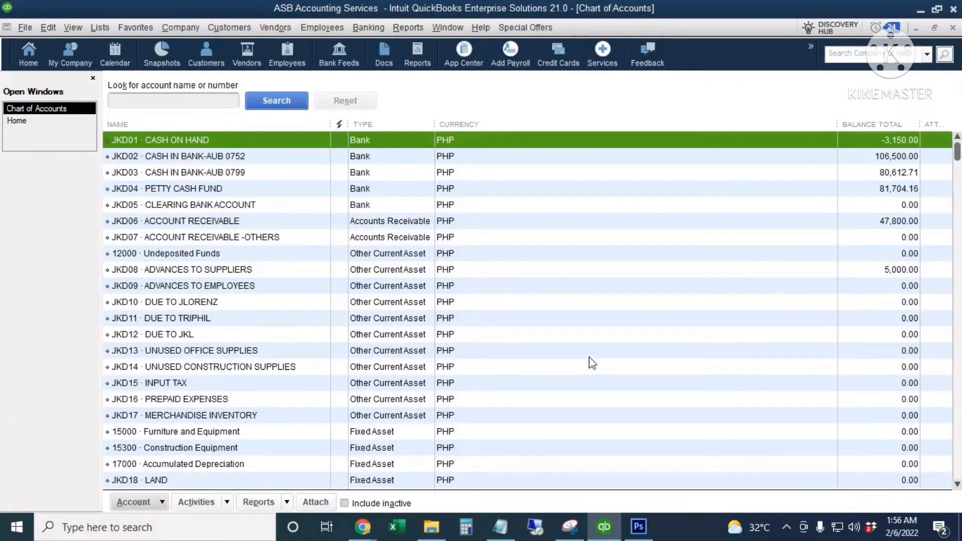
{"action": "left_click", "coordinate": [273, 270]}
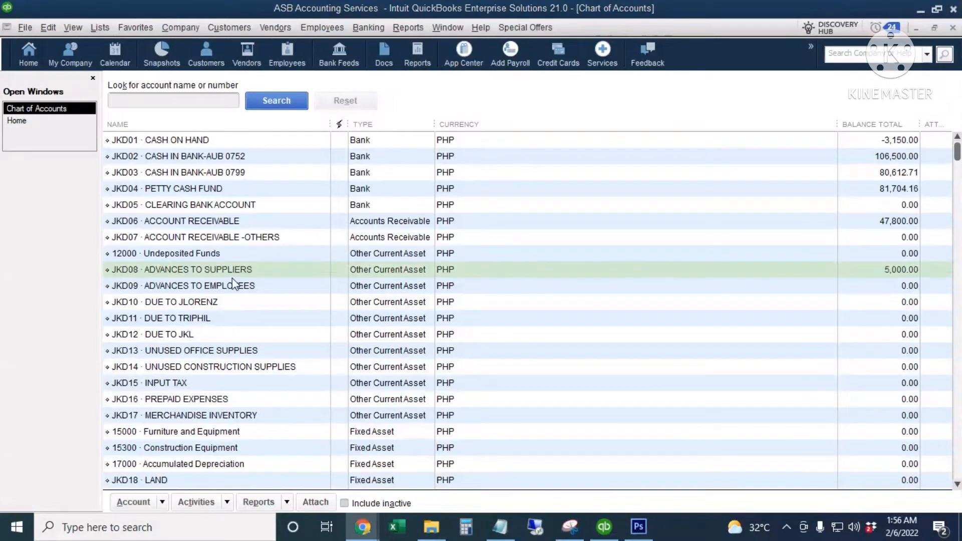
{"action": "left_click", "coordinate": [252, 266]}
- Run the QuickReport for JKD08 and widen its Split column
{"action": "right_click", "coordinate": [284, 273]}
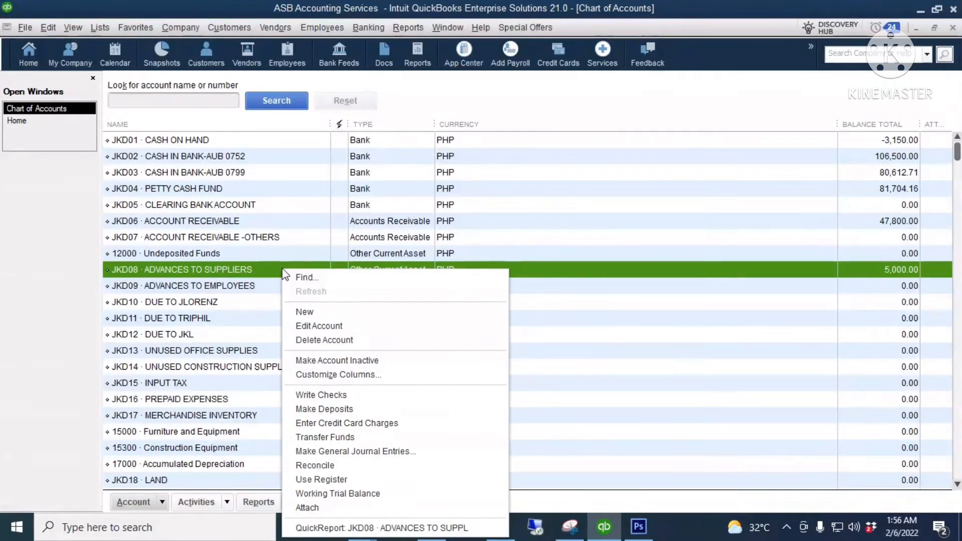
{"action": "left_click", "coordinate": [353, 531]}
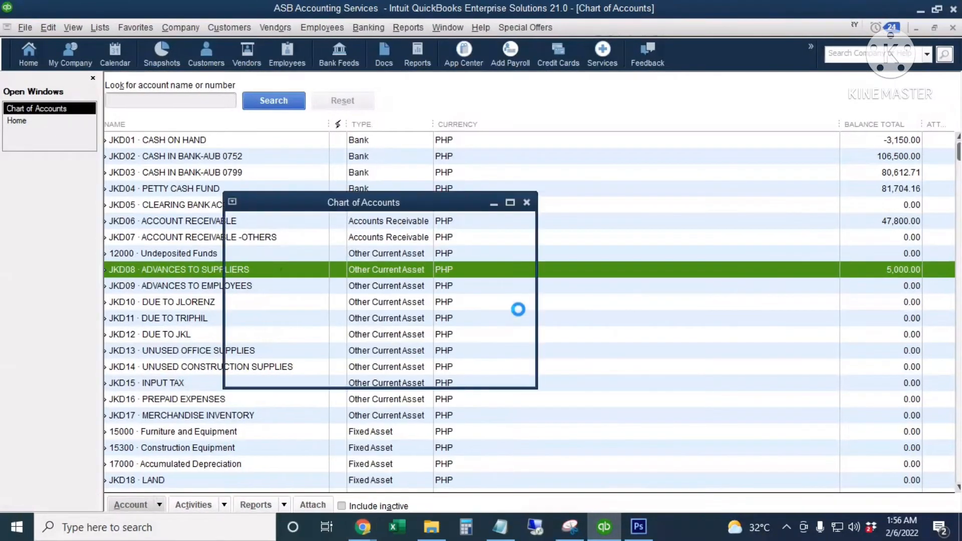
{"action": "left_click_drag", "start_coordinate": [653, 196], "coordinate": [692, 198]}
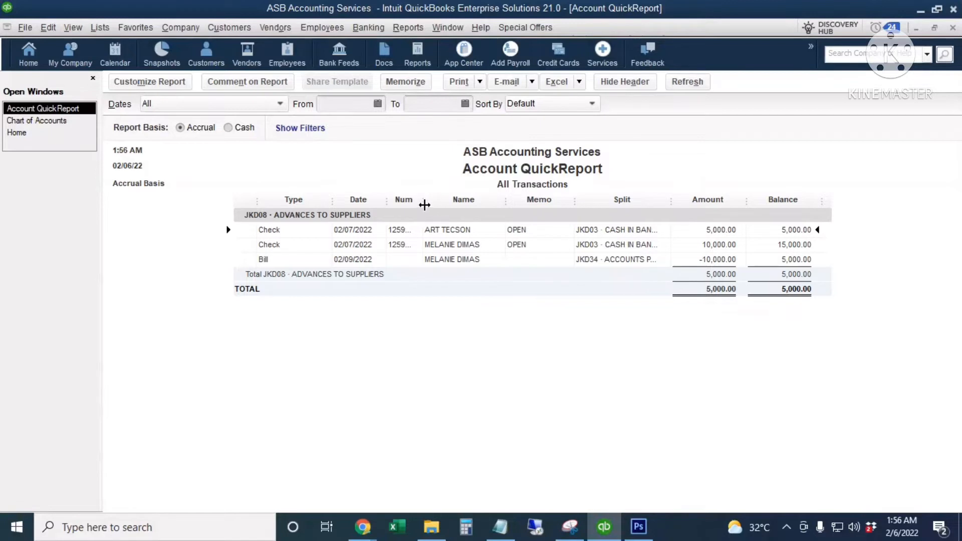
- Widen the Num column so check numbers 125957 and 125959 display fully
{"action": "left_click_drag", "start_coordinate": [422, 201], "coordinate": [436, 201]}
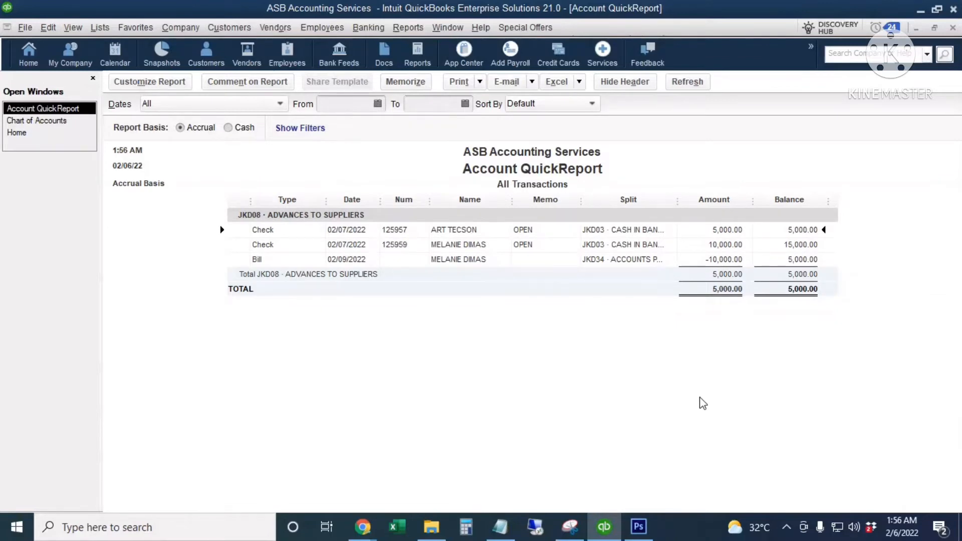
- Remove the Split, Amount and Balance columns in the report's display settings
{"action": "left_click", "coordinate": [147, 86]}
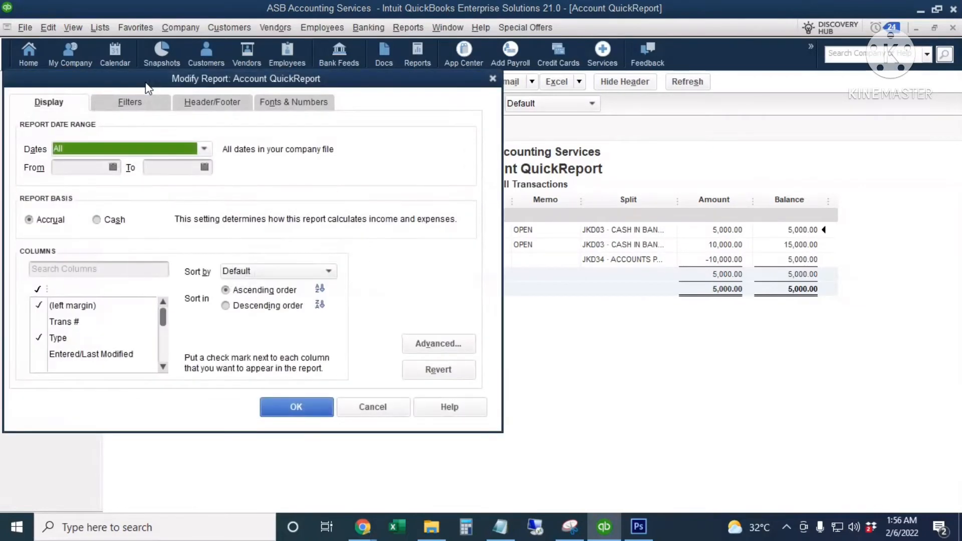
{"action": "left_click", "coordinate": [122, 267]}
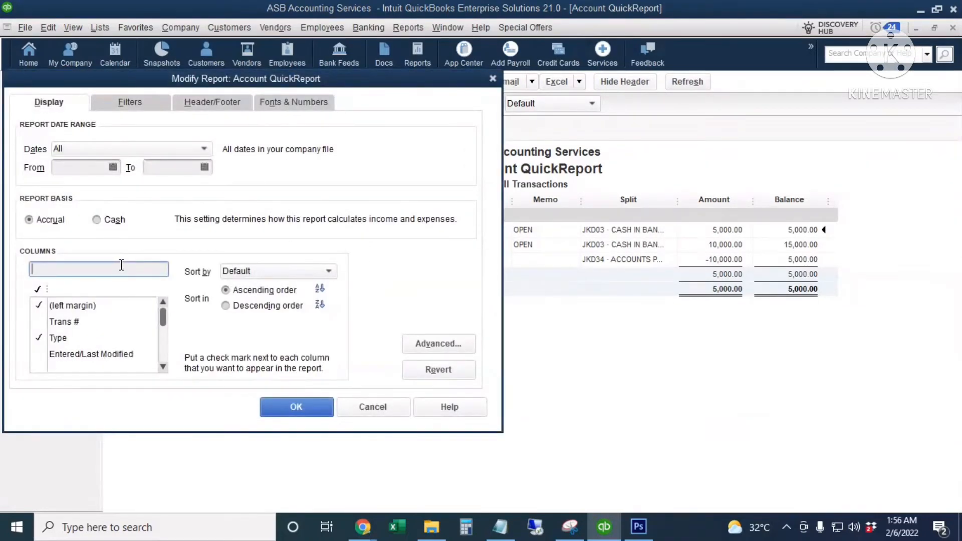
{"action": "type", "text": "SPLI"}
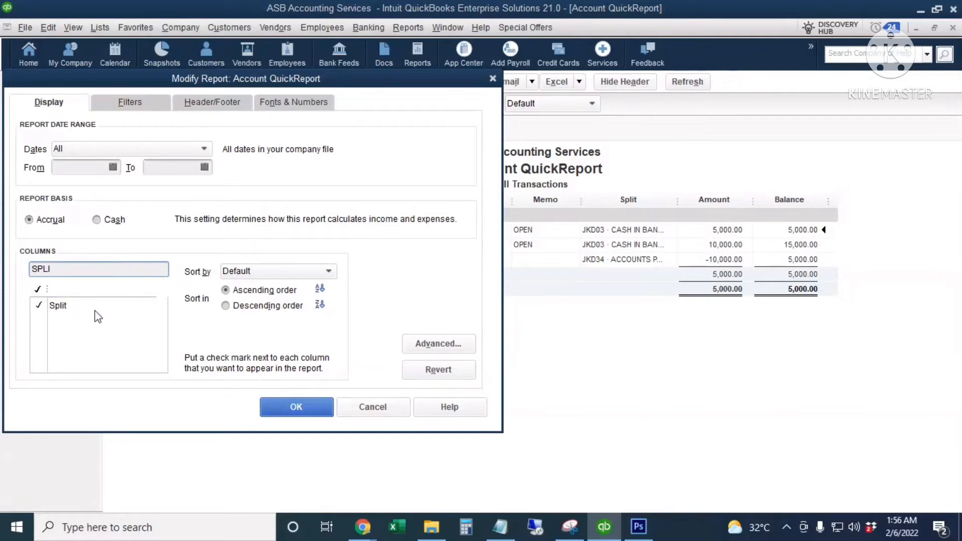
{"action": "double_click", "coordinate": [64, 269]}
{"action": "type", "text": "AMOU"}
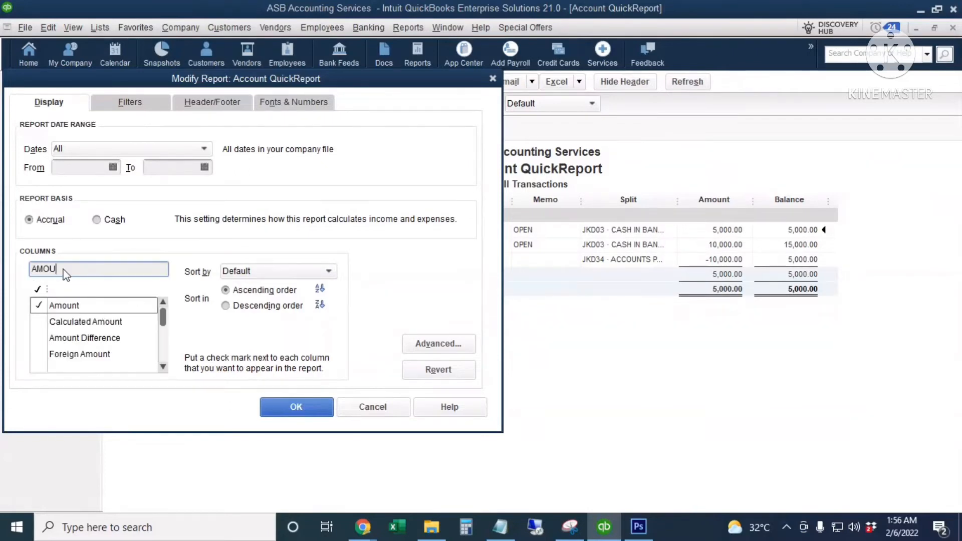
{"action": "left_click", "coordinate": [38, 305]}
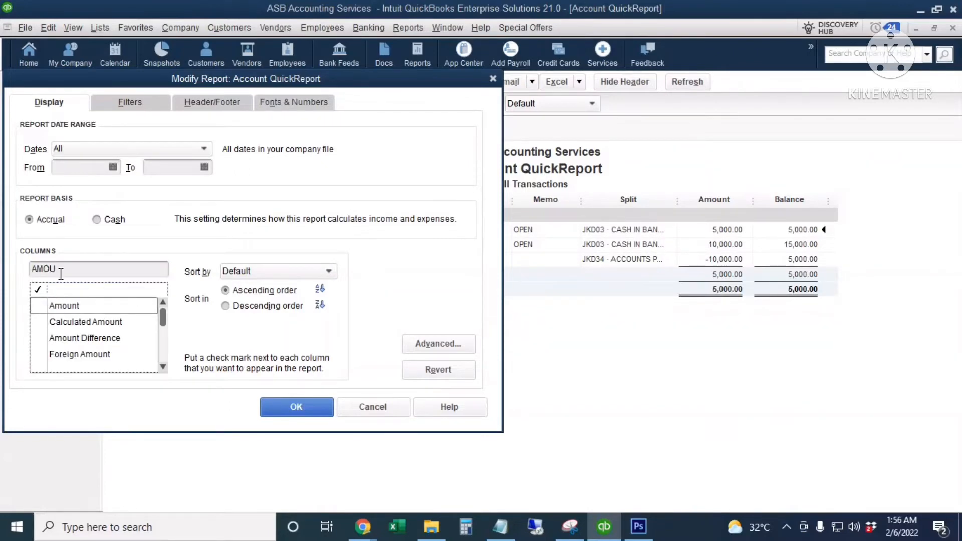
{"action": "left_click_drag", "start_coordinate": [59, 269], "coordinate": [20, 280]}
{"action": "type", "text": "BALAN"}
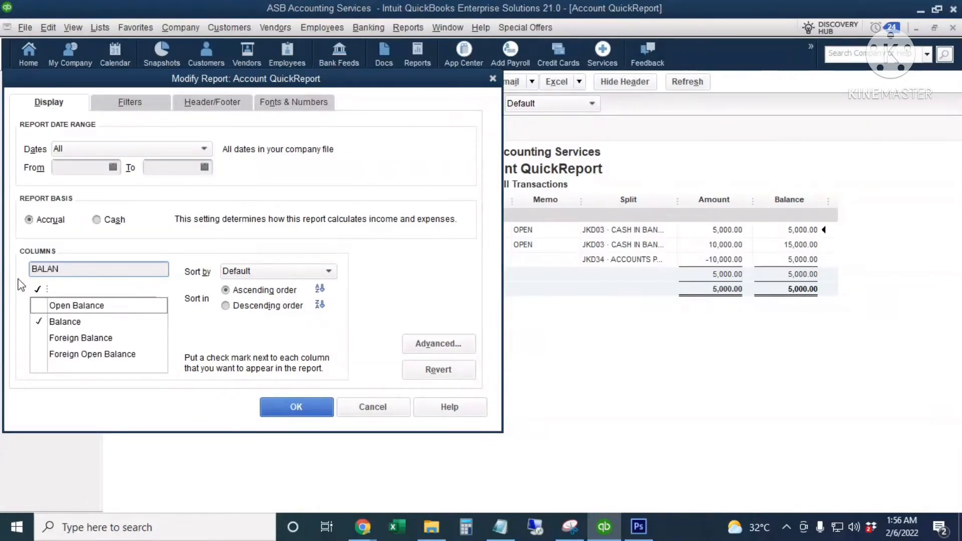
{"action": "left_click", "coordinate": [39, 321]}
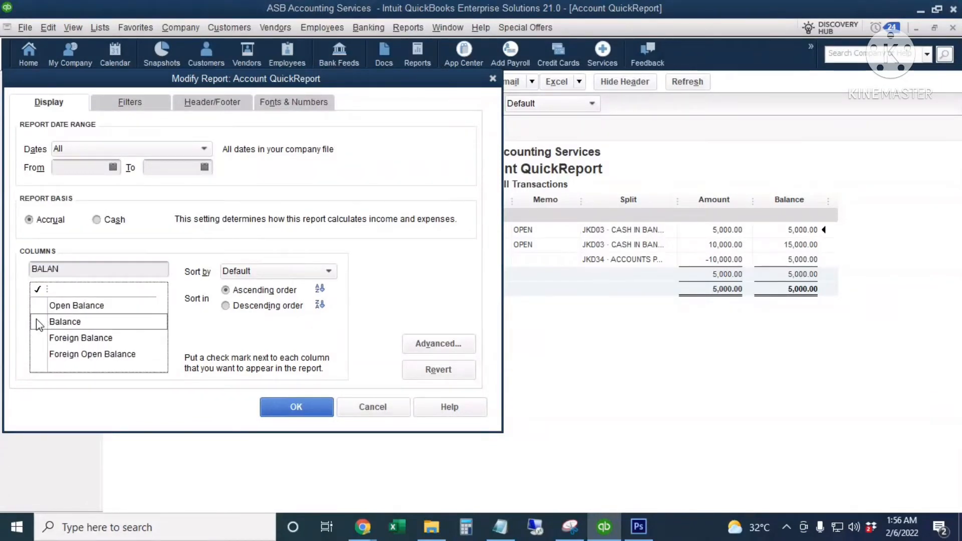
- Add Debit and Credit columns and apply the new column layout
{"action": "left_click_drag", "start_coordinate": [74, 273], "coordinate": [14, 281]}
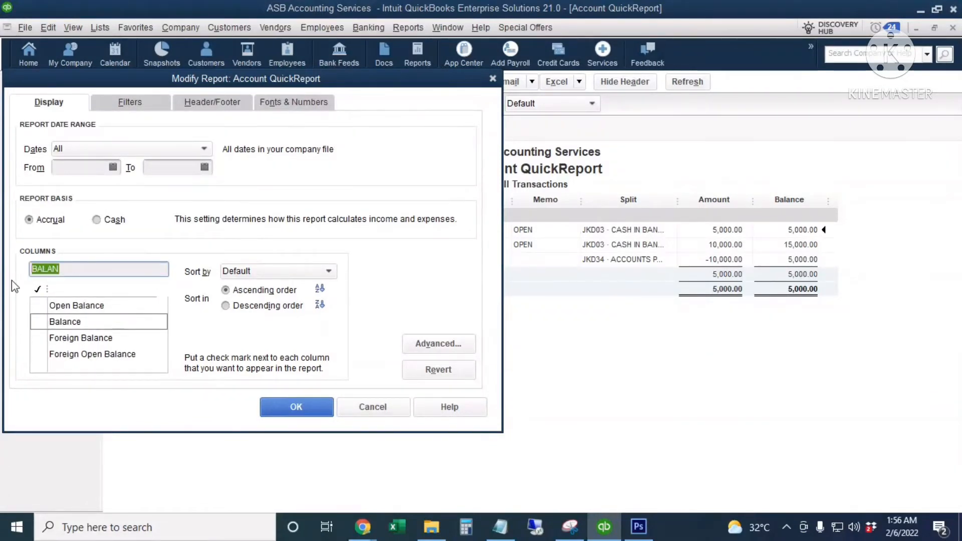
{"action": "type", "text": "DEBIT"}
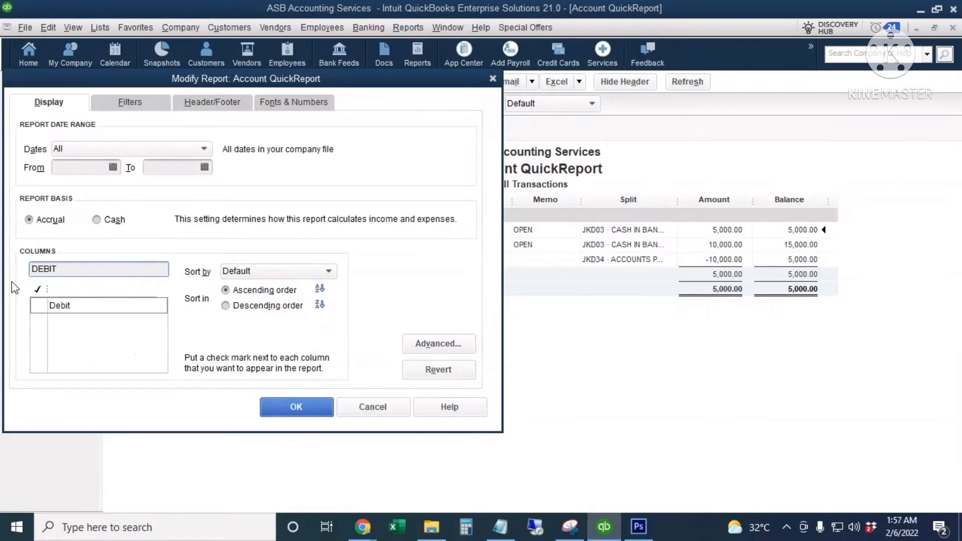
{"action": "left_click", "coordinate": [38, 306]}
{"action": "left_click_drag", "start_coordinate": [59, 269], "coordinate": [14, 263]}
{"action": "type", "text": "CRE"}
{"action": "left_click", "coordinate": [38, 307]}
{"action": "left_click", "coordinate": [307, 413]}
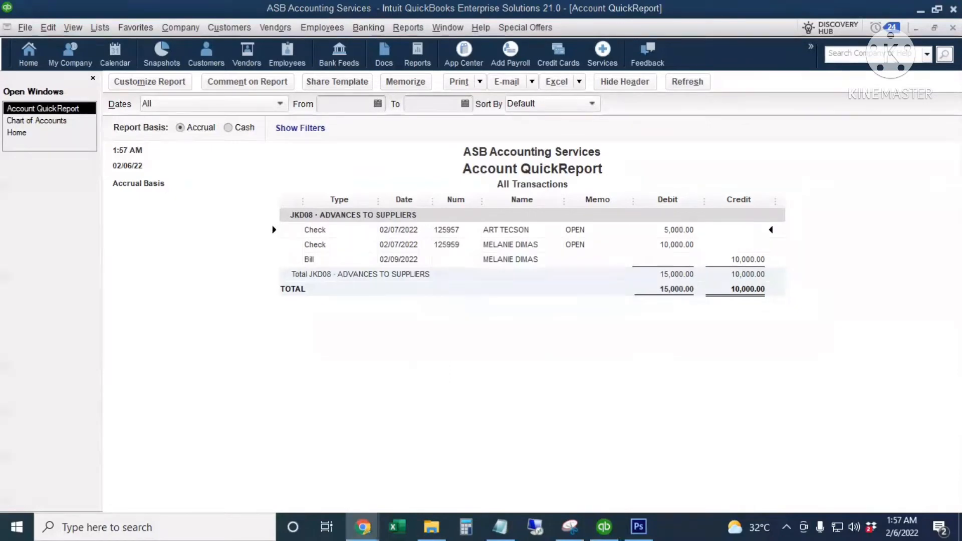
- Change the report title in Header/Footer from Account QuickReport to ADVANCES TO SUPPLIERS
{"action": "left_click", "coordinate": [462, 170]}
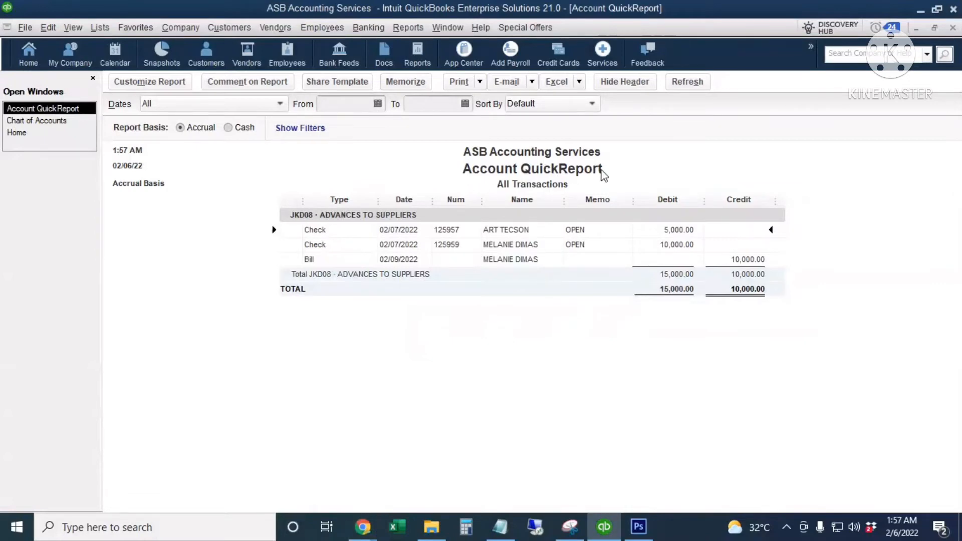
{"action": "left_click", "coordinate": [158, 88]}
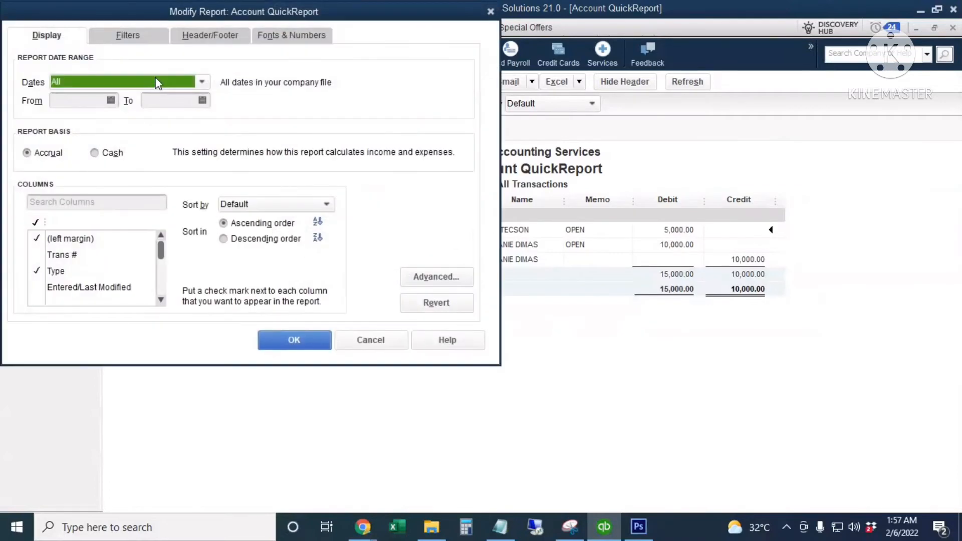
{"action": "left_click", "coordinate": [213, 44]}
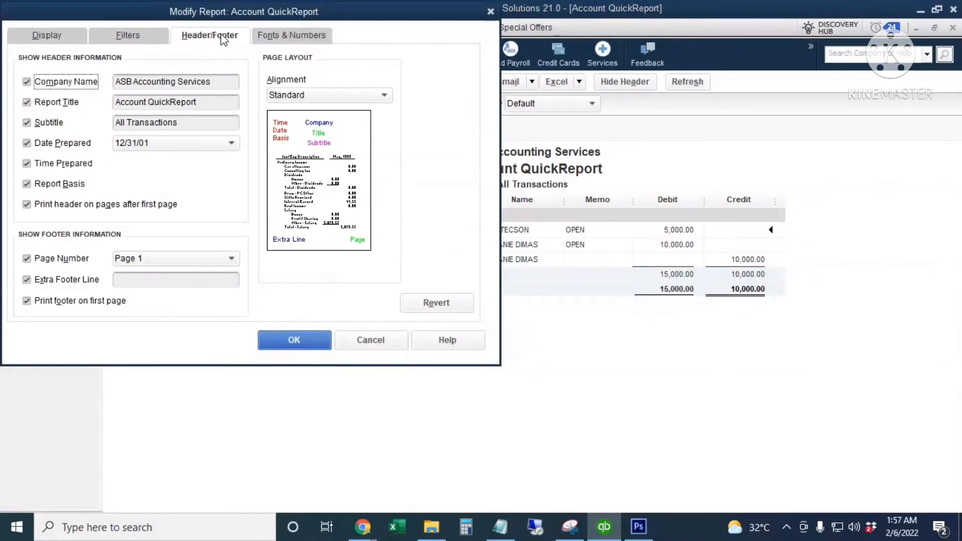
{"action": "left_click", "coordinate": [190, 102]}
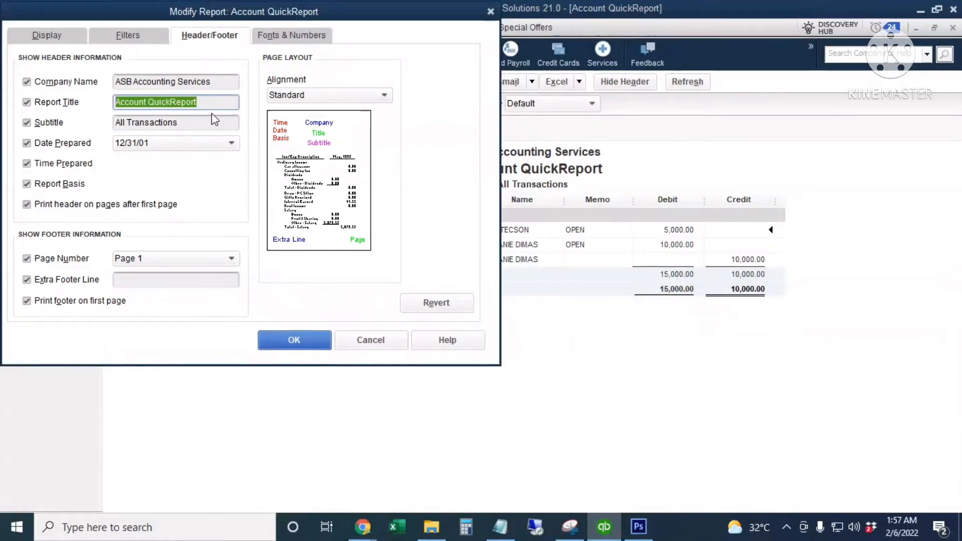
{"action": "type", "text": "ADVAN"}
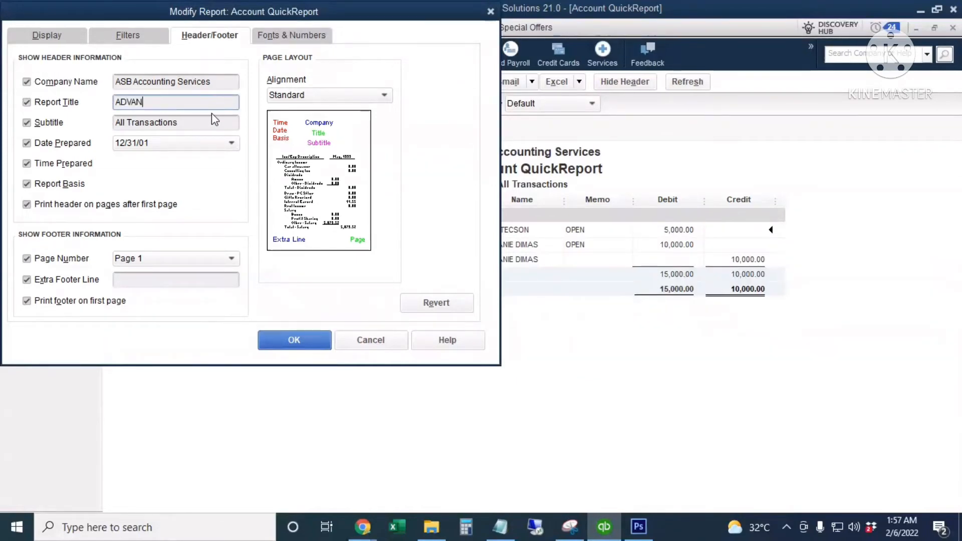
{"action": "type", "text": "CES TO SUPPLIERS"}
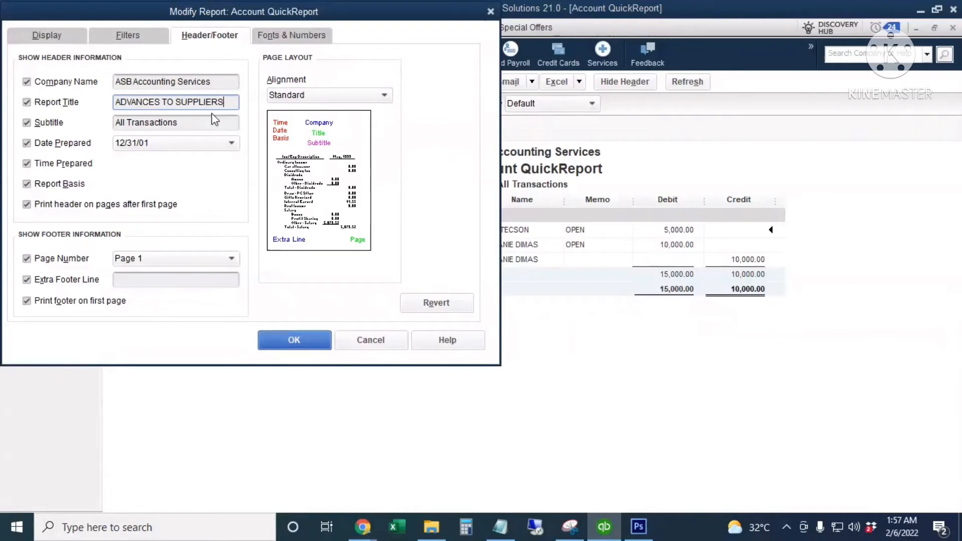
{"action": "left_click", "coordinate": [294, 339]}
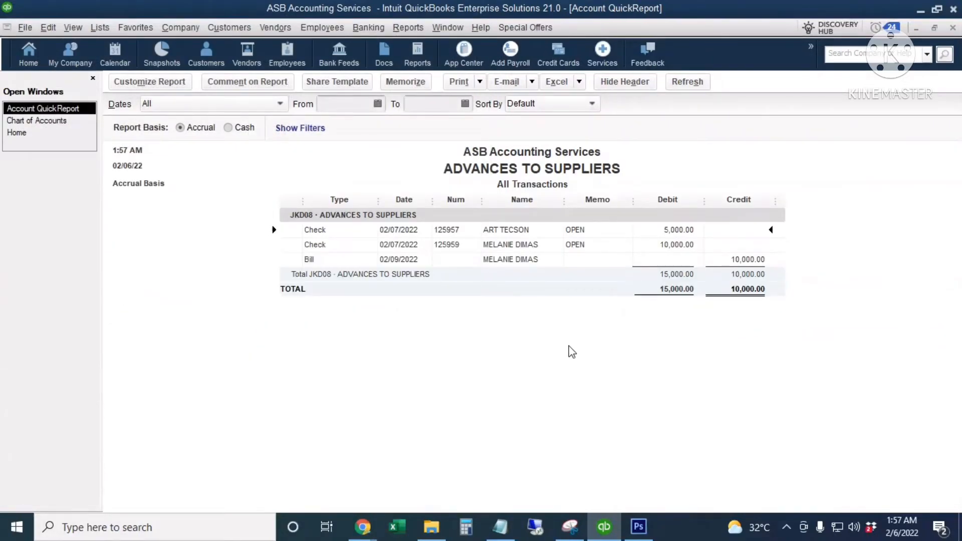
- Memorize the report as ADVANCES TO SUPPLIERS in the ACCOUNTS PAYABLE report group
{"action": "left_click", "coordinate": [407, 82]}
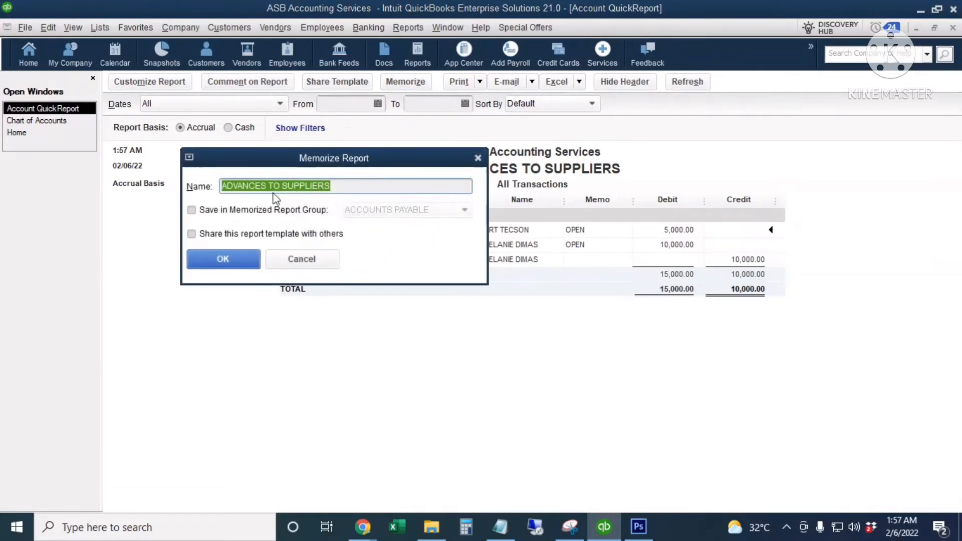
{"action": "left_click", "coordinate": [205, 210]}
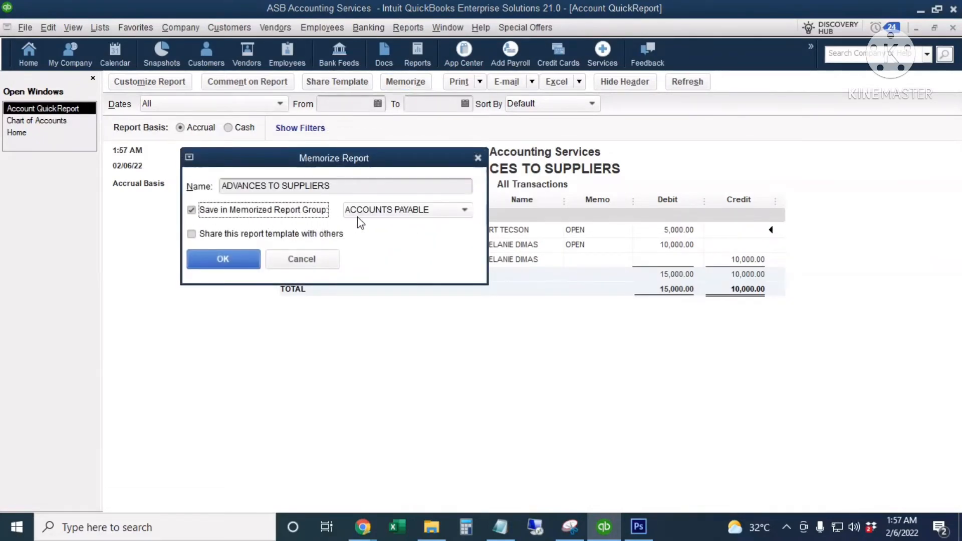
{"action": "left_click", "coordinate": [459, 212]}
{"action": "left_click", "coordinate": [459, 212]}
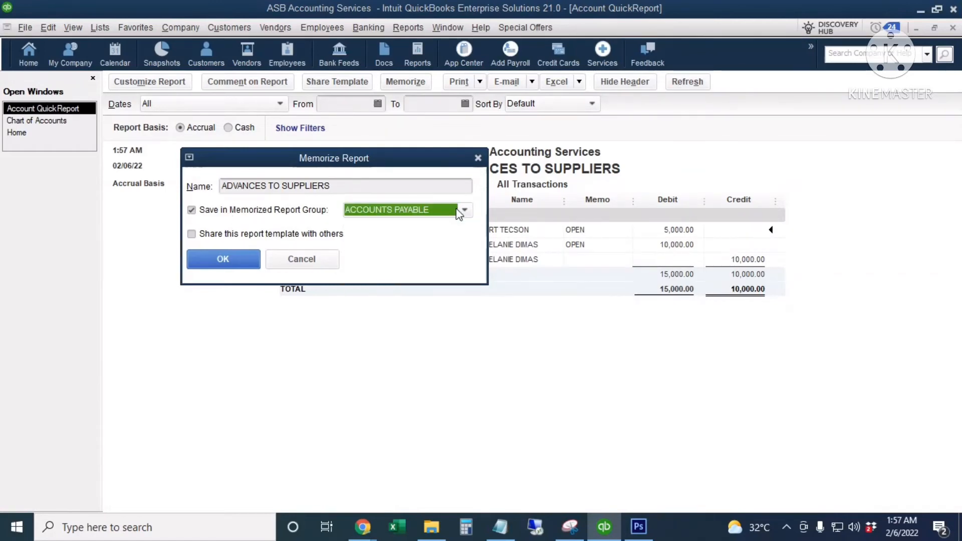
{"action": "left_click", "coordinate": [223, 259]}
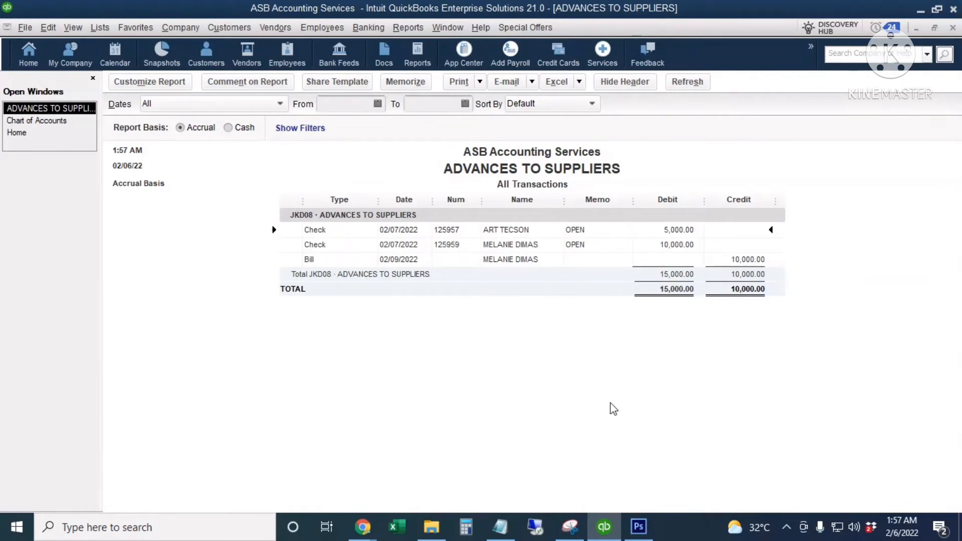
- Change check 125959's memo from OPEN to CLOSED, save it, and close the report windows
{"action": "left_click", "coordinate": [591, 244]}
{"action": "double_click", "coordinate": [592, 246]}
{"action": "double_click", "coordinate": [172, 328]}
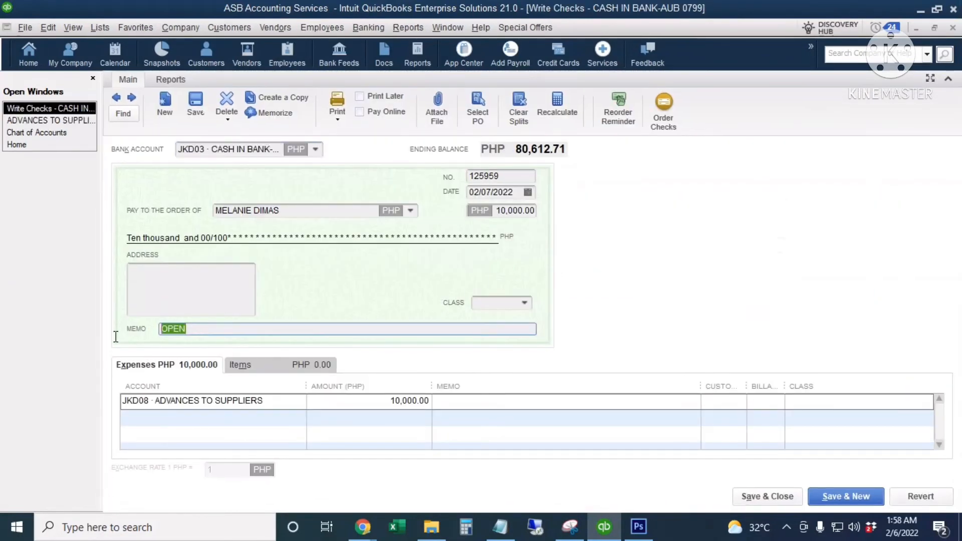
{"action": "type", "text": "CLOSED"}
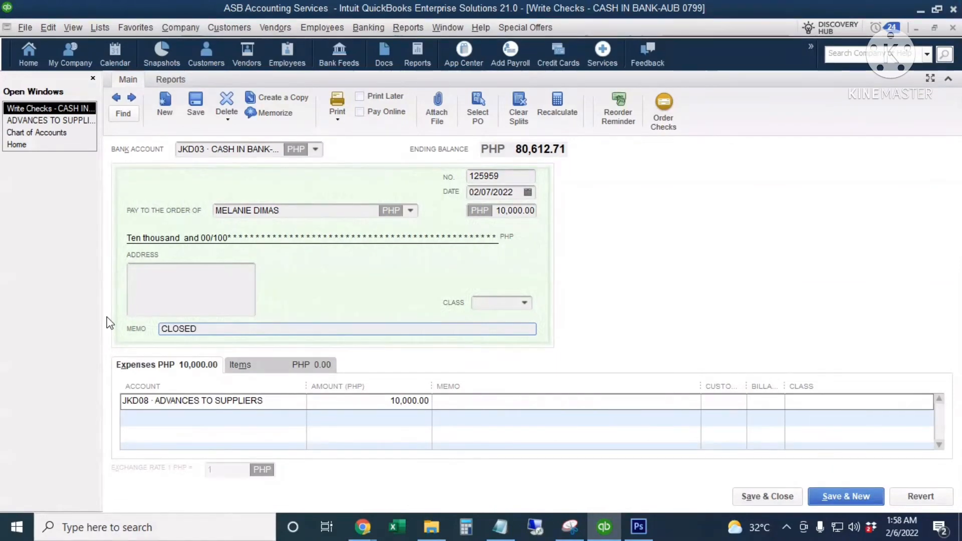
{"action": "left_click", "coordinate": [765, 500]}
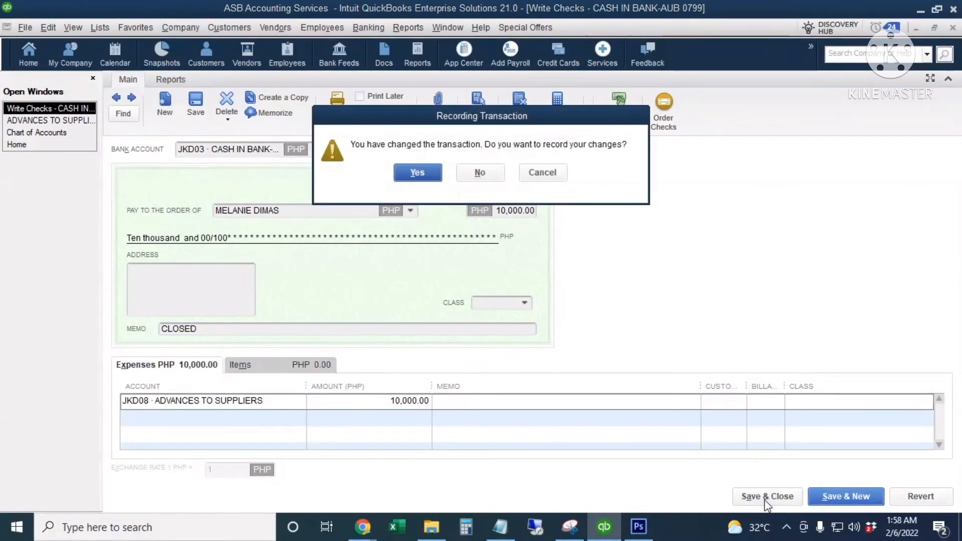
{"action": "left_click", "coordinate": [417, 172]}
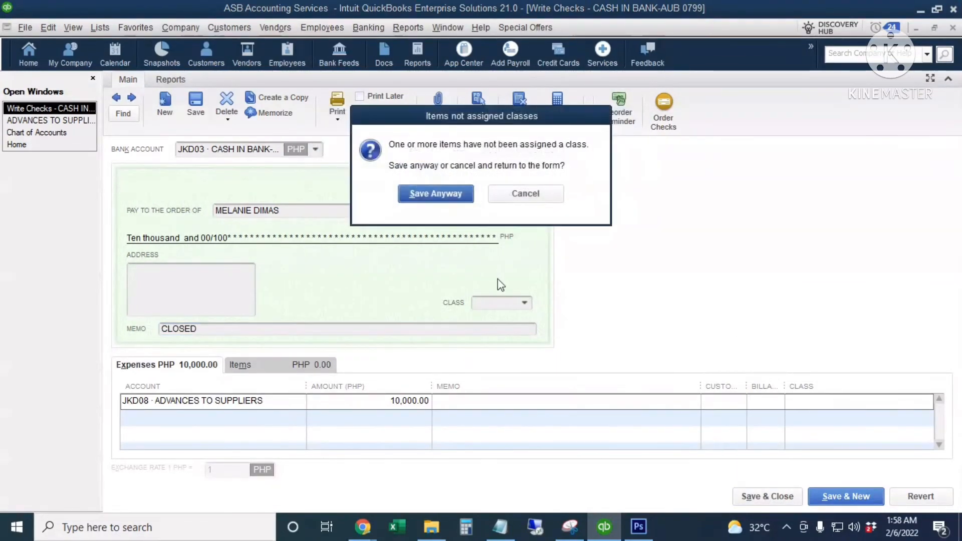
{"action": "left_click", "coordinate": [437, 193]}
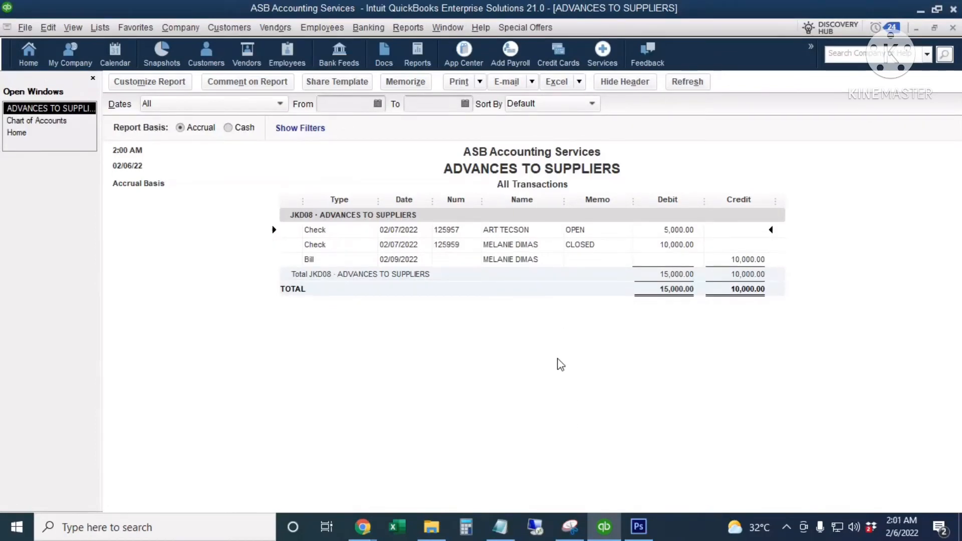
{"action": "key", "text": "Escape"}
{"action": "key", "text": "Escape"}
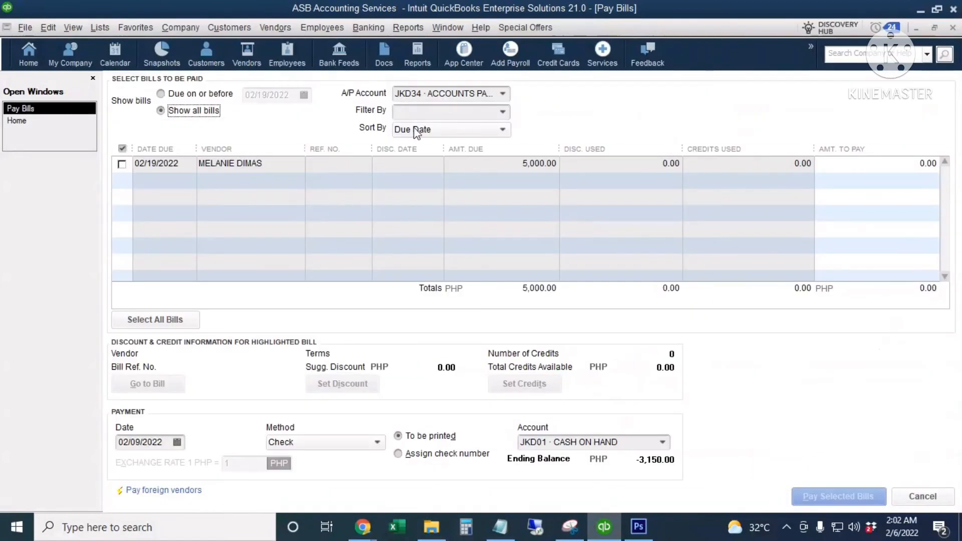
- In Pay Bills, filter to the supplier's outstanding bills and select the 5,000.00 bill
{"action": "left_click", "coordinate": [403, 113]}
{"action": "left_click", "coordinate": [503, 114]}
{"action": "left_click", "coordinate": [432, 263]}
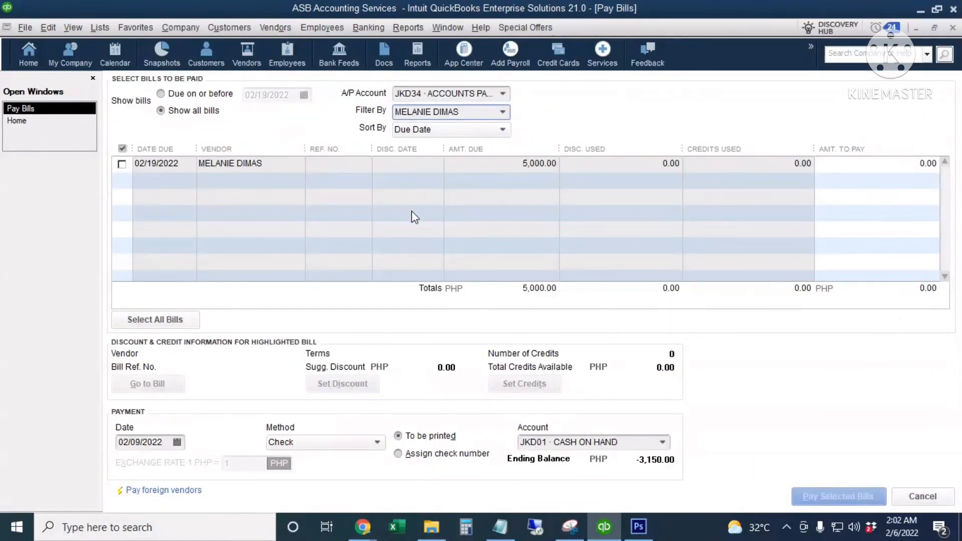
{"action": "left_click", "coordinate": [122, 164]}
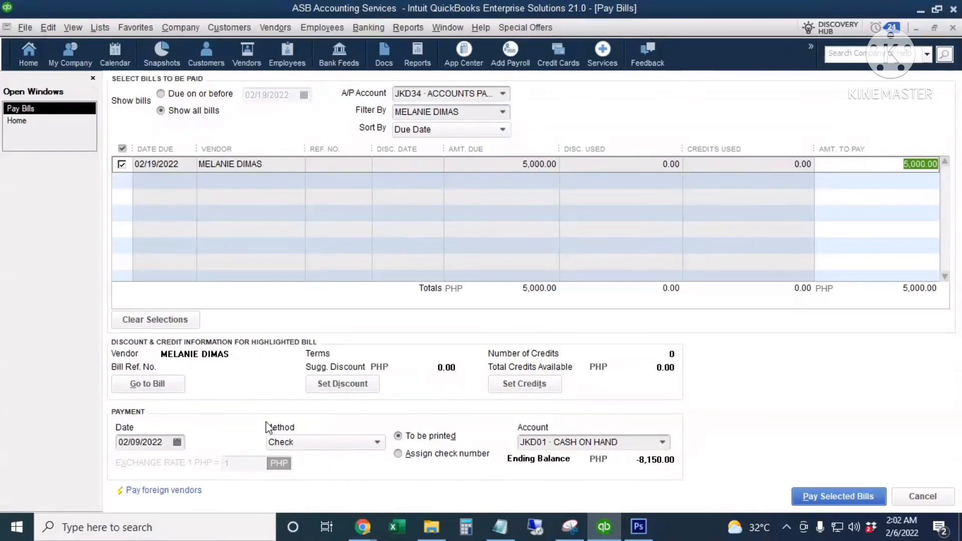
- Pay it by check dated 02/09/2022 from JKD03 CASH IN BANK-AUB 0799, printed later
{"action": "left_click", "coordinate": [177, 442]}
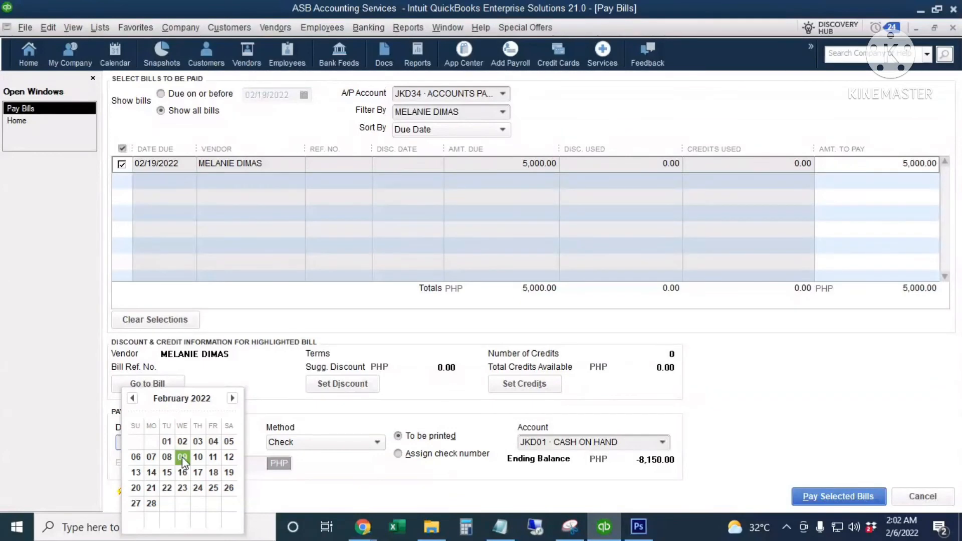
{"action": "left_click", "coordinate": [182, 456]}
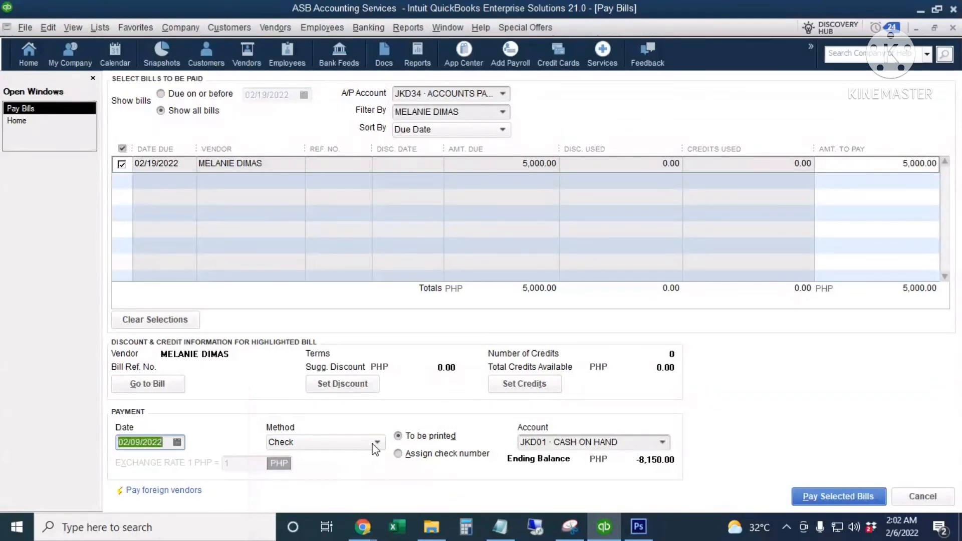
{"action": "left_click", "coordinate": [434, 460]}
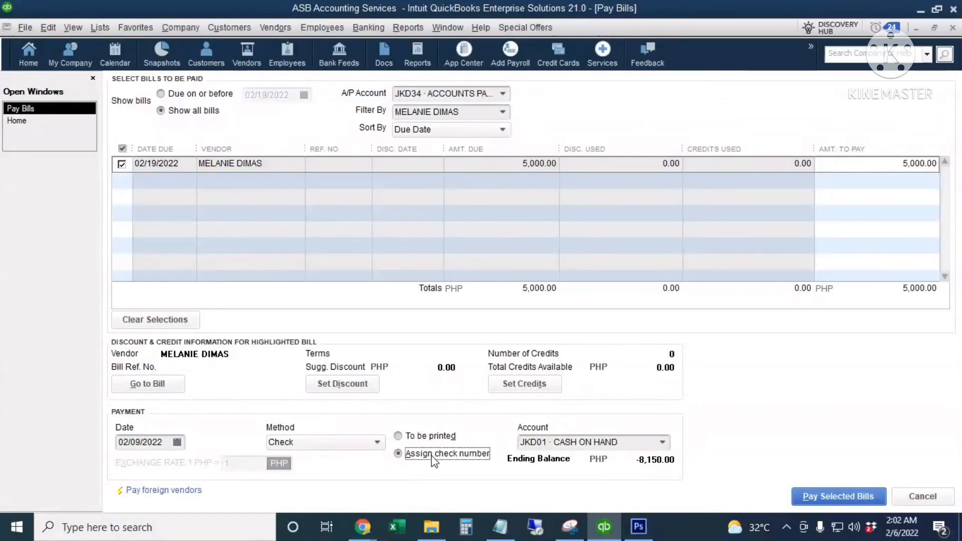
{"action": "left_click", "coordinate": [445, 438]}
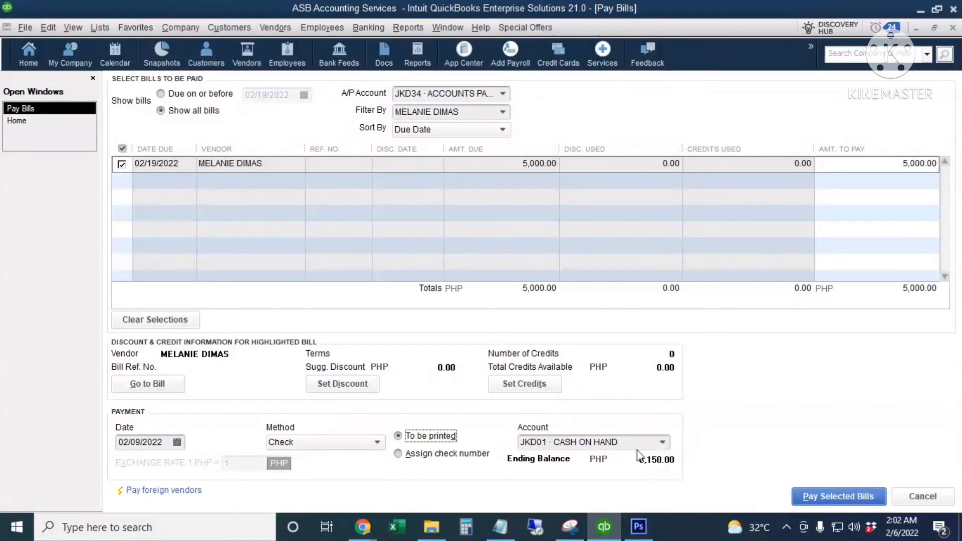
{"action": "left_click", "coordinate": [662, 442]}
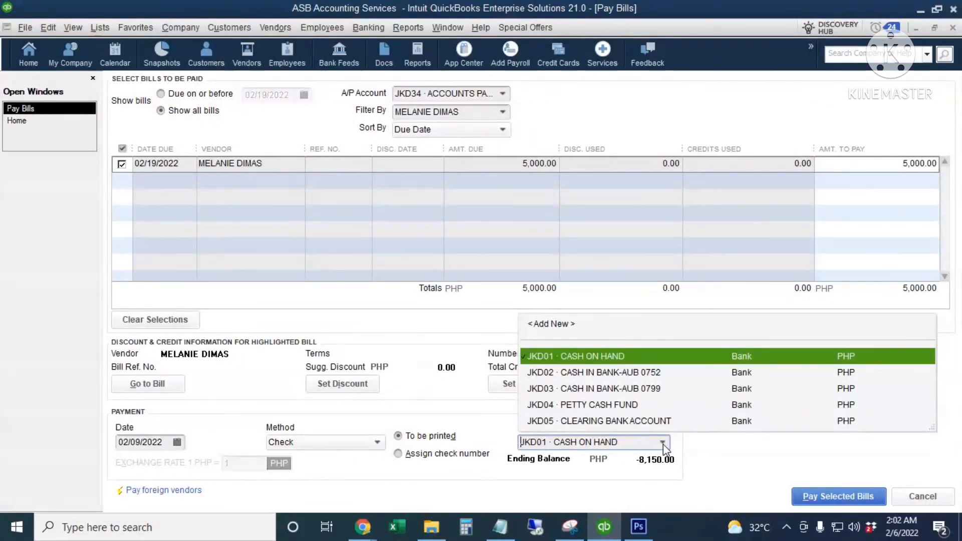
{"action": "left_click", "coordinate": [618, 389]}
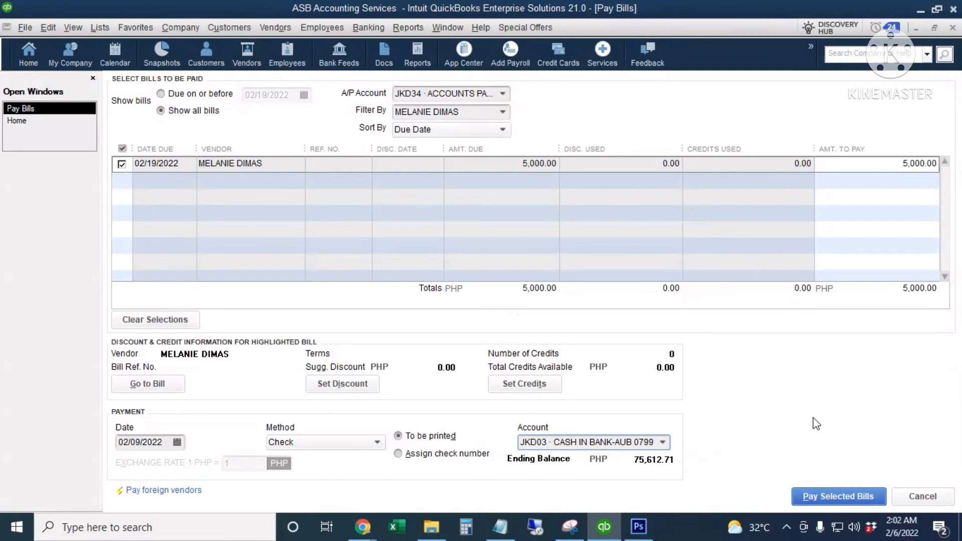
{"action": "left_click", "coordinate": [828, 497]}
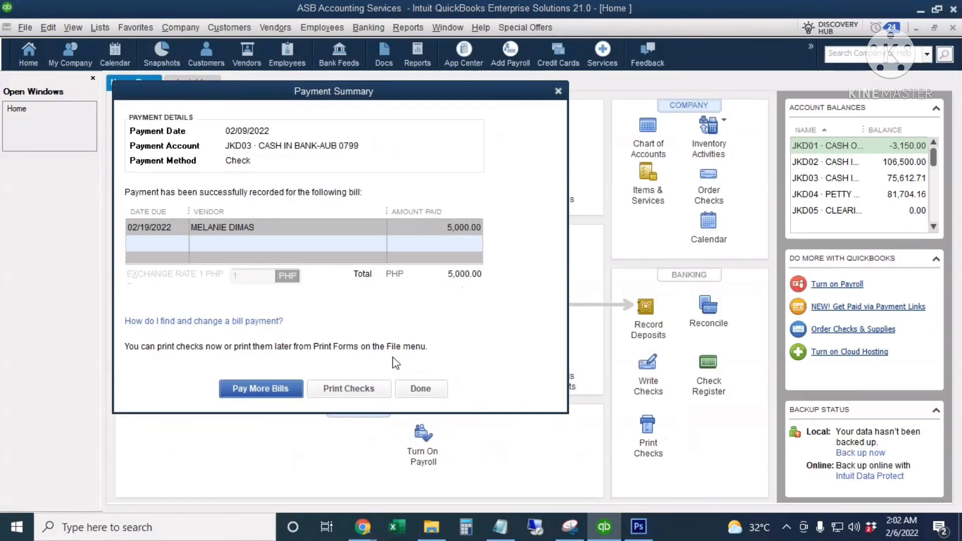
{"action": "left_click", "coordinate": [428, 389]}
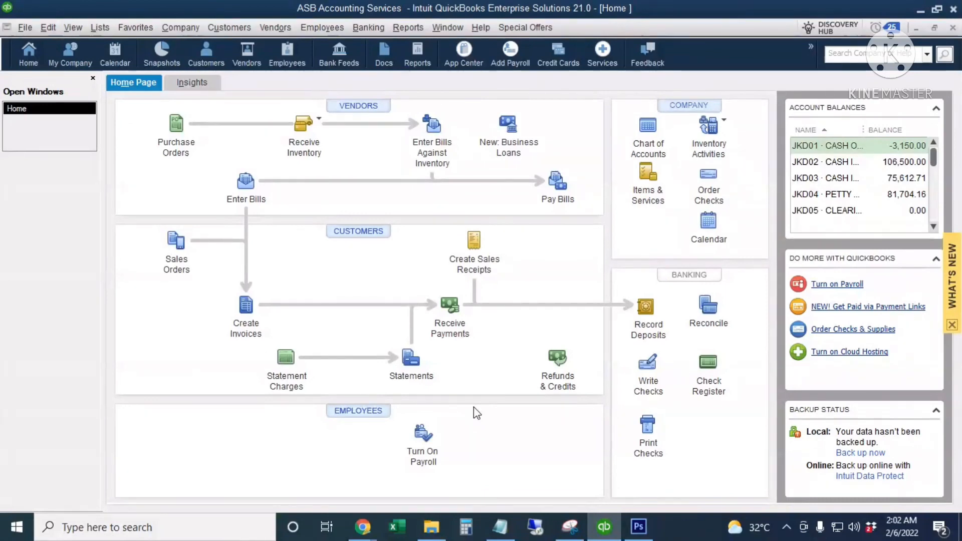
- Open the ADVANCES TO SUPPLIERS report from the ACCOUNTS PAYABLE memorized reports group
{"action": "left_click", "coordinate": [410, 29]}
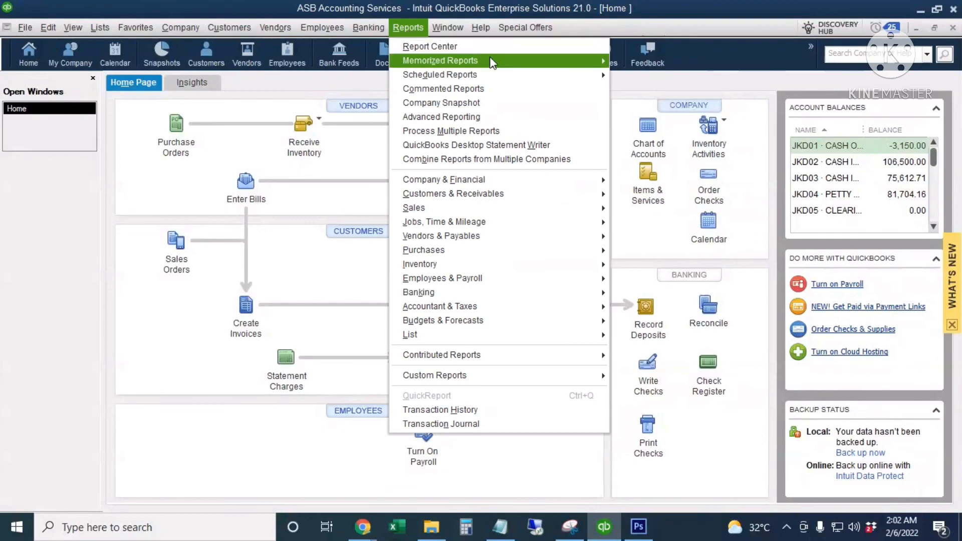
{"action": "mouse_move", "coordinate": [494, 61]}
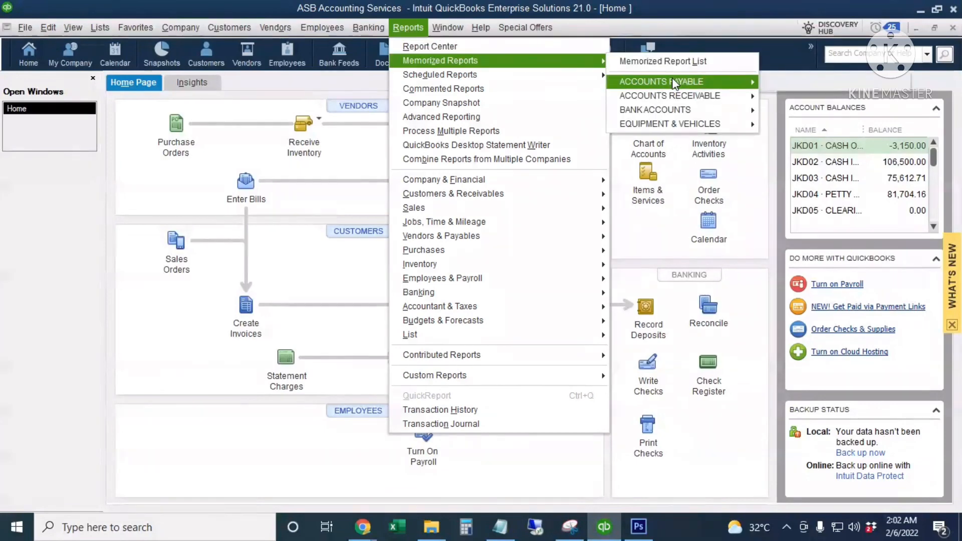
{"action": "mouse_move", "coordinate": [675, 81]}
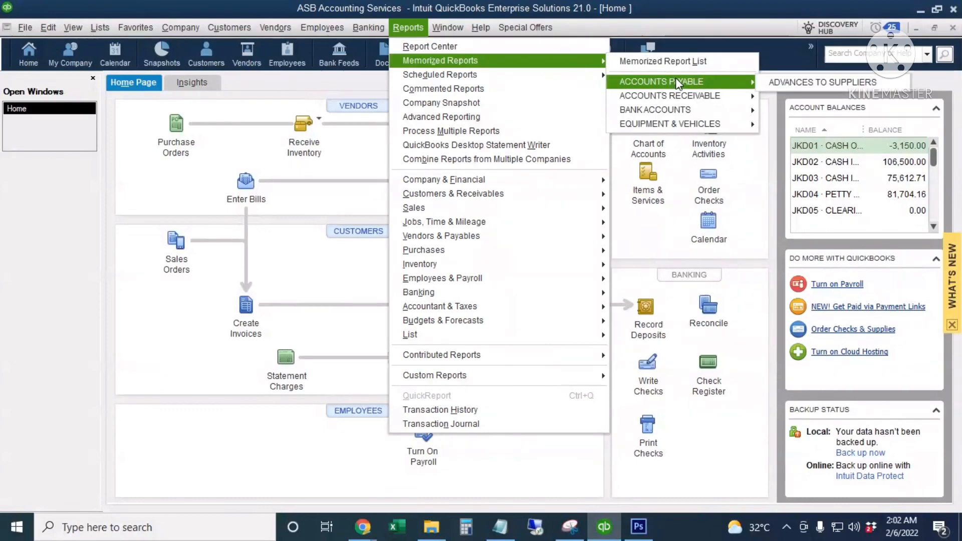
{"action": "left_click", "coordinate": [787, 81]}
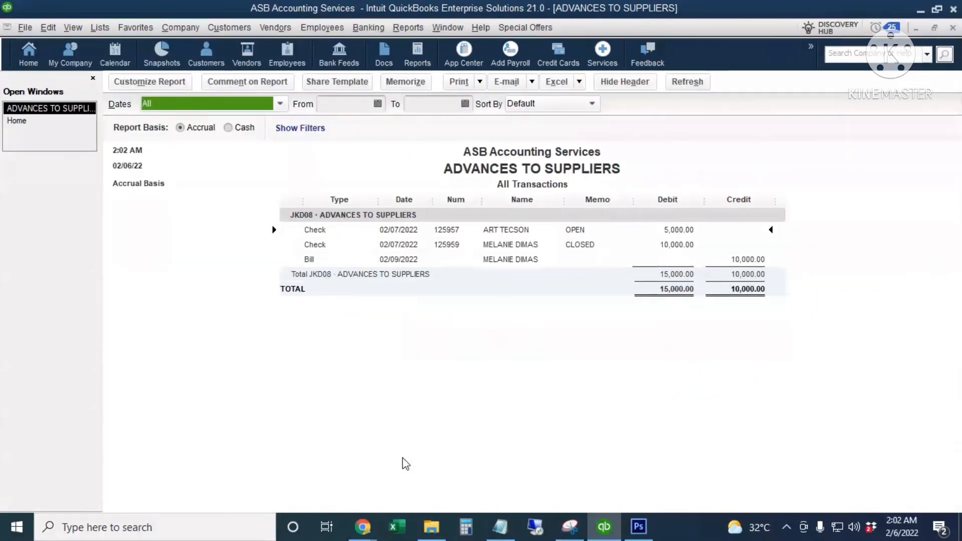